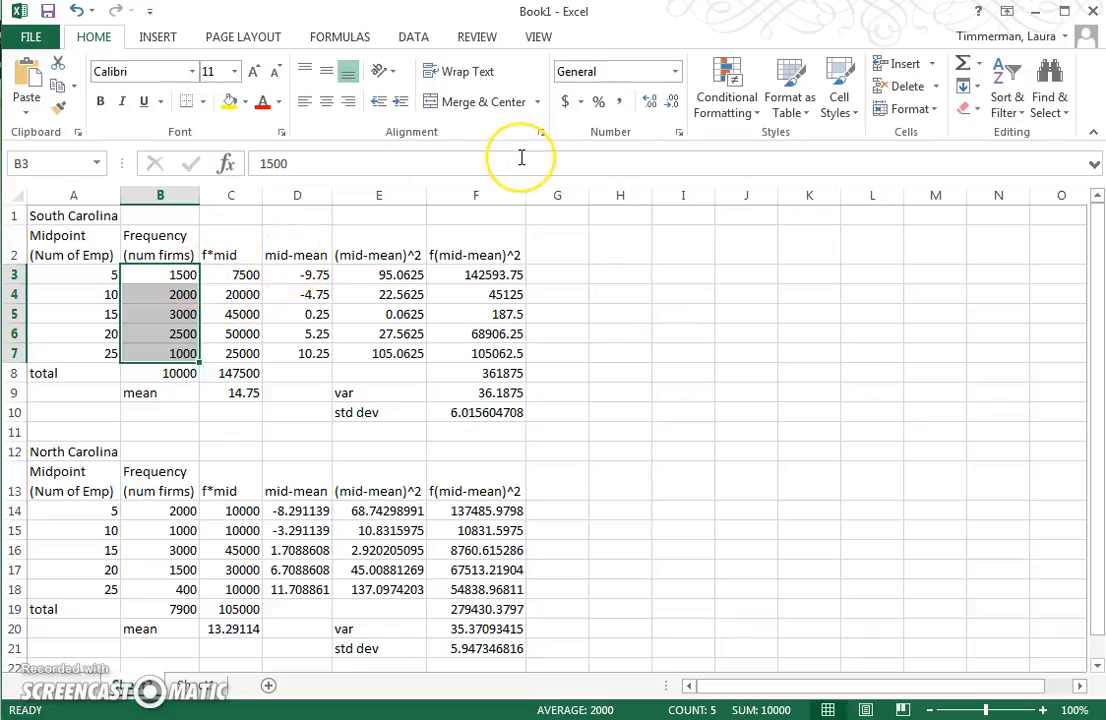
Step: Insert a 2-D clustered column chart of the South Carolina frequencies in B3:B7 and place it beside the data
{"action": "left_click", "coordinate": [174, 40]}
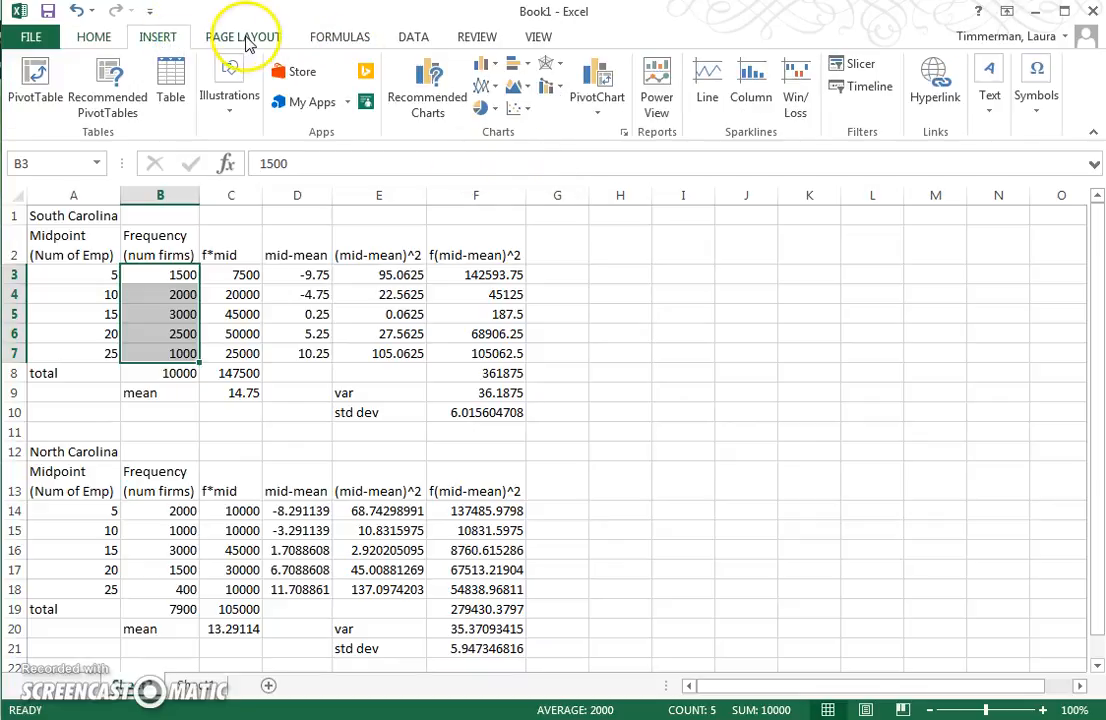
{"action": "left_click", "coordinate": [490, 68]}
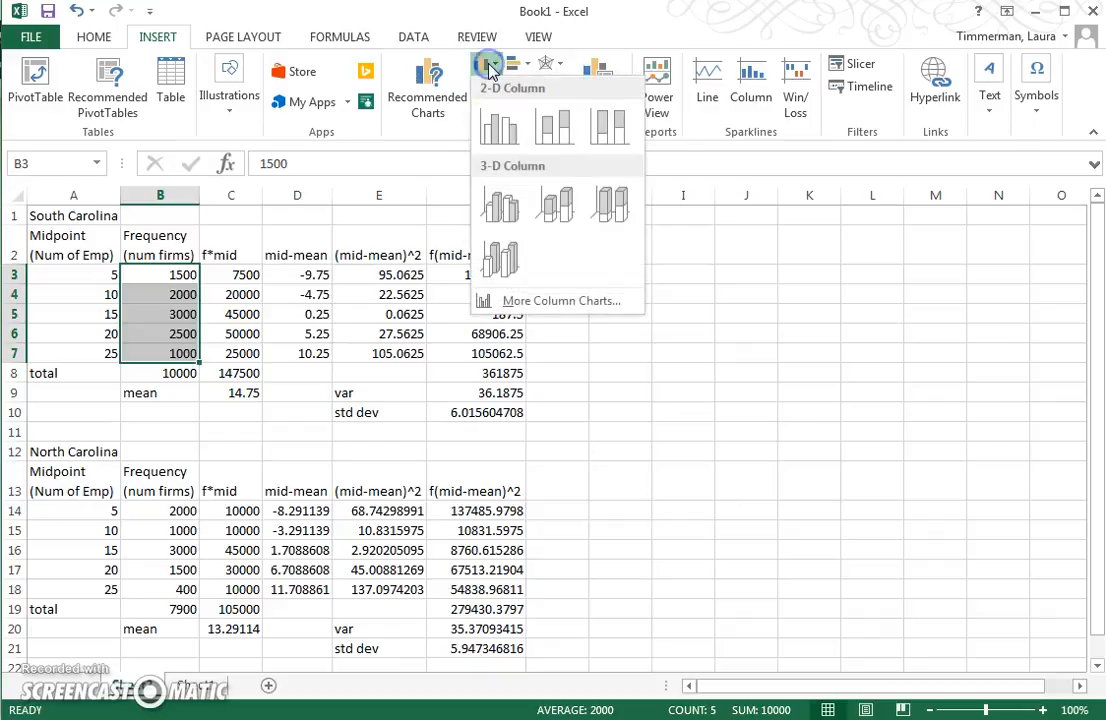
{"action": "left_click", "coordinate": [500, 133]}
{"action": "left_click_drag", "start_coordinate": [662, 325], "coordinate": [878, 254]}
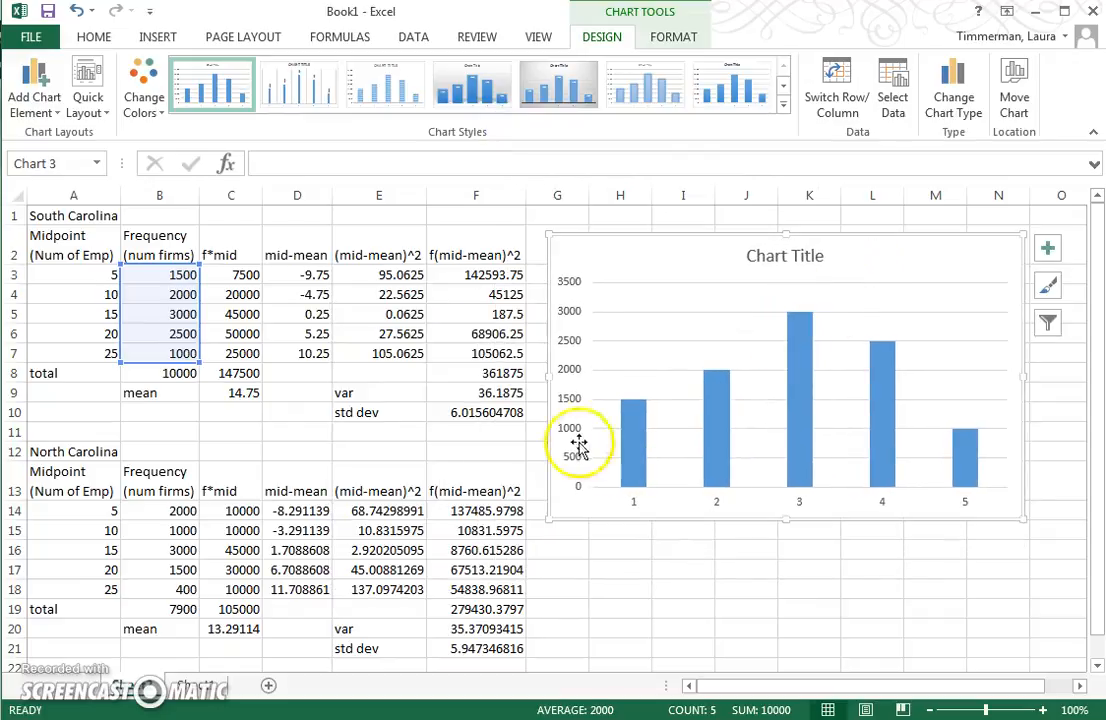
Step: Set the chart's horizontal axis labels to the South Carolina midpoints in A3:A7
{"action": "left_click", "coordinate": [717, 500]}
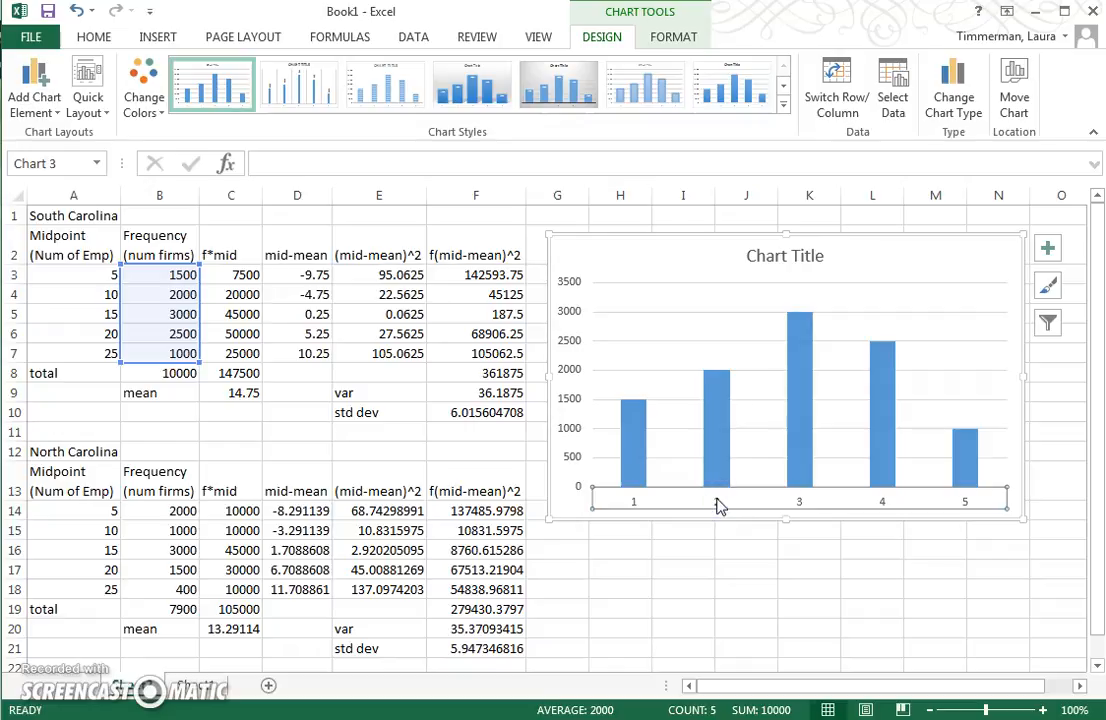
{"action": "right_click", "coordinate": [843, 500]}
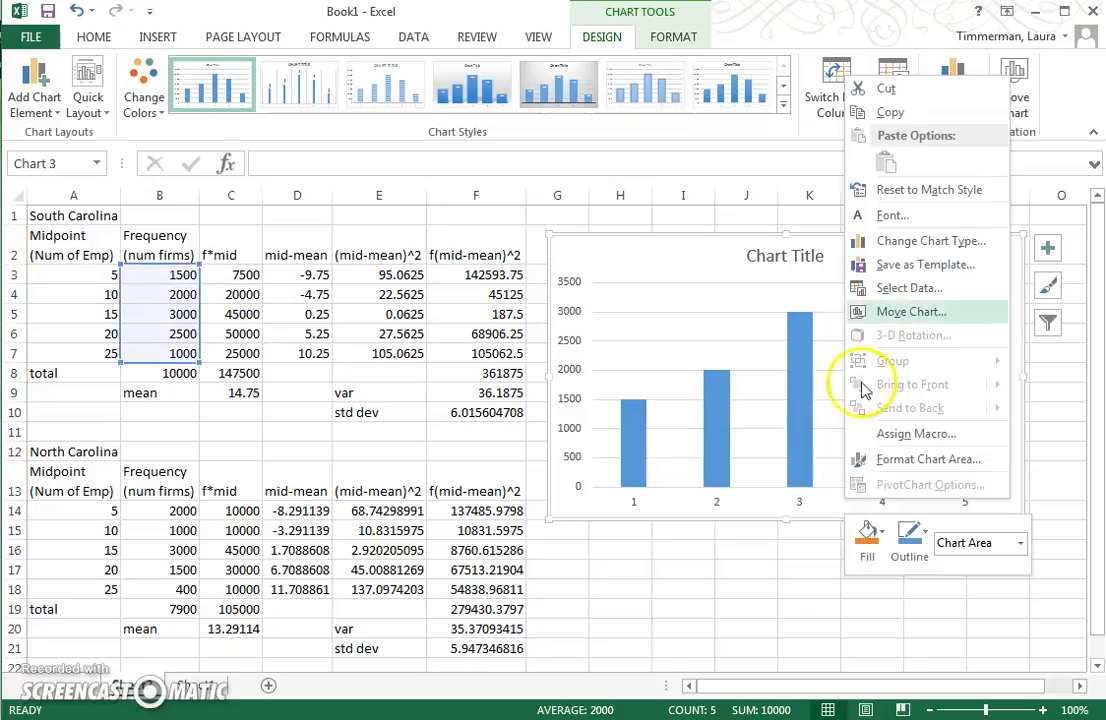
{"action": "left_click", "coordinate": [872, 288]}
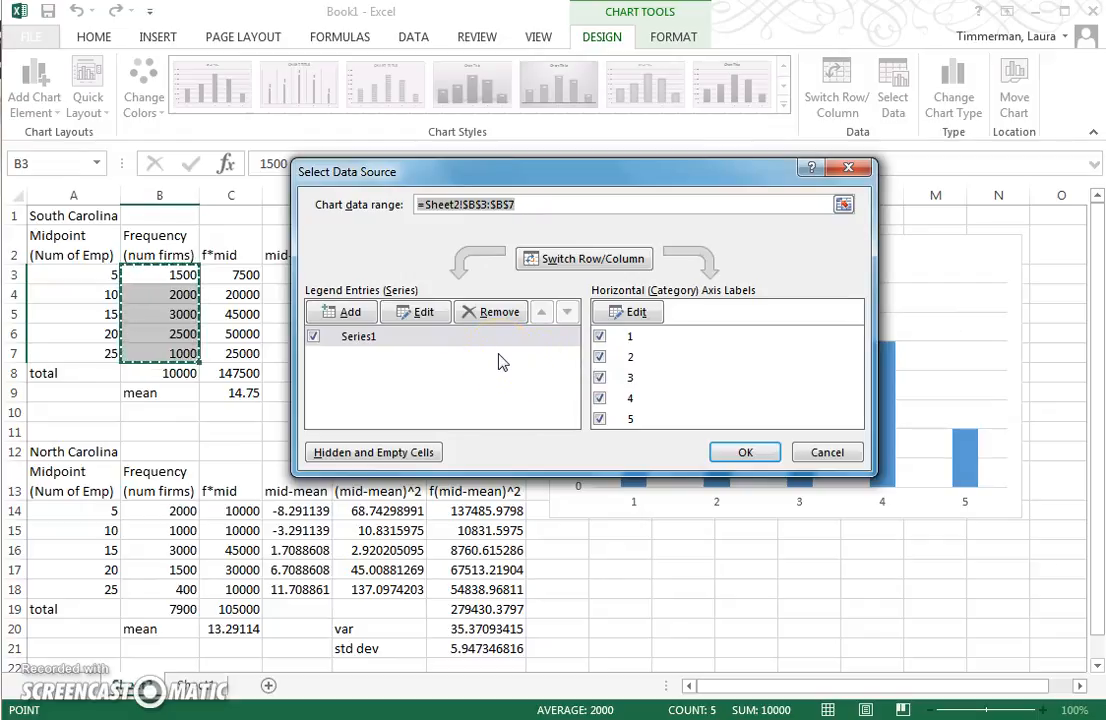
{"action": "left_click", "coordinate": [634, 313]}
{"action": "left_click_drag", "start_coordinate": [86, 274], "coordinate": [89, 358]}
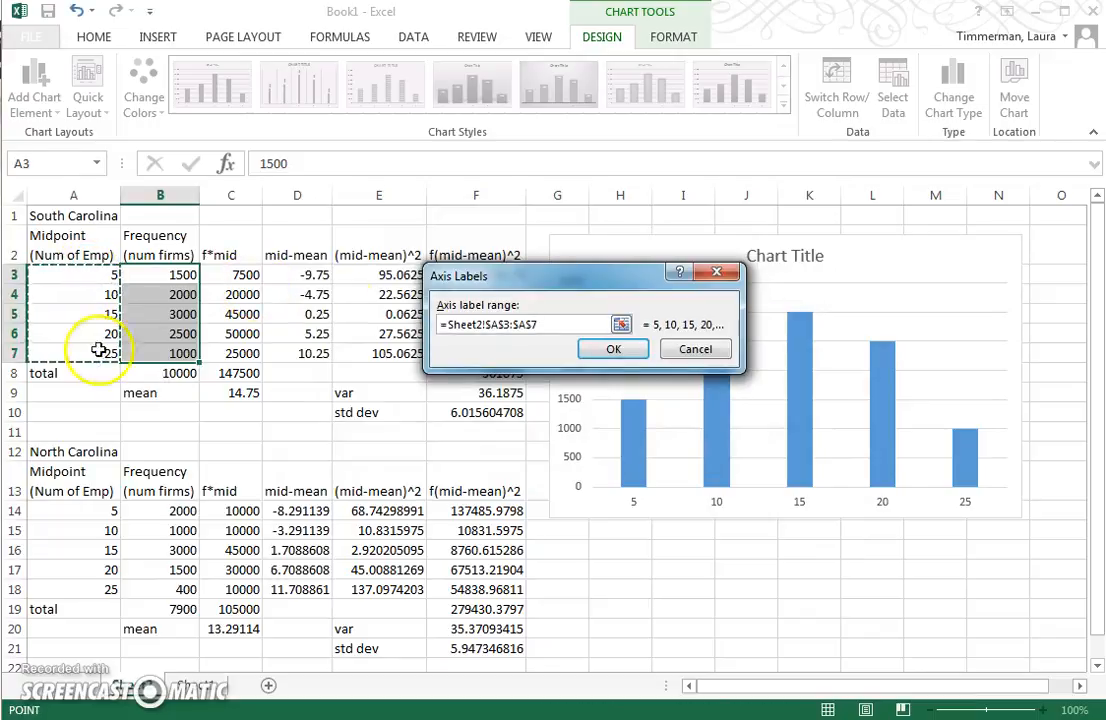
{"action": "left_click", "coordinate": [605, 349]}
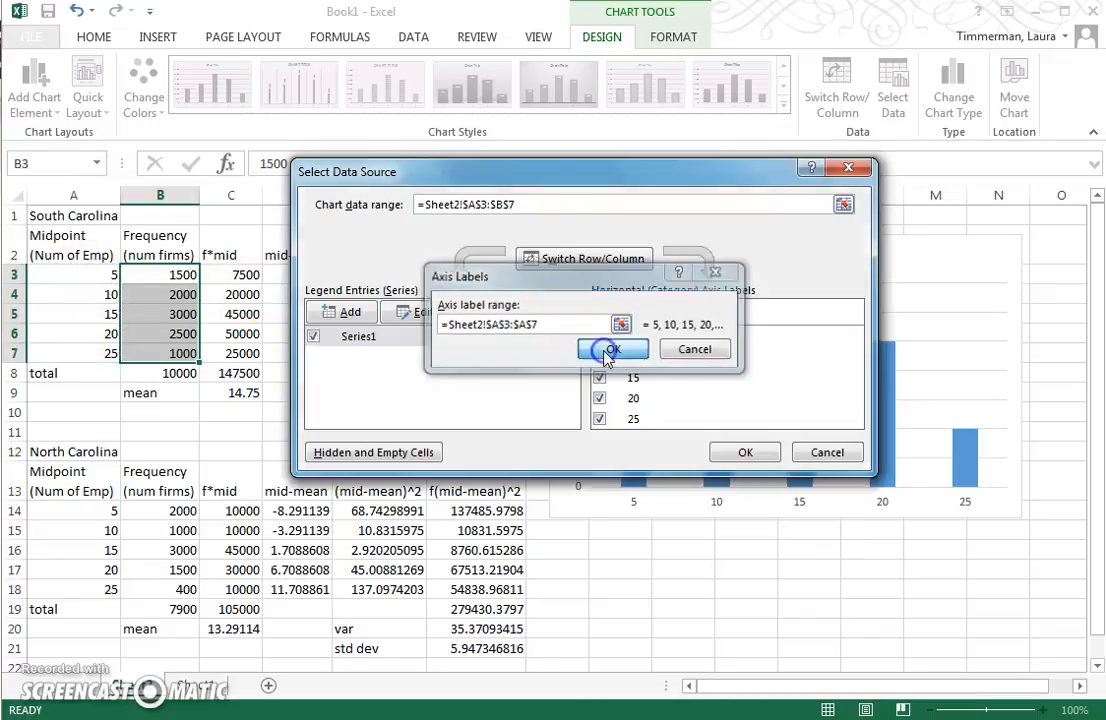
{"action": "left_click", "coordinate": [742, 455]}
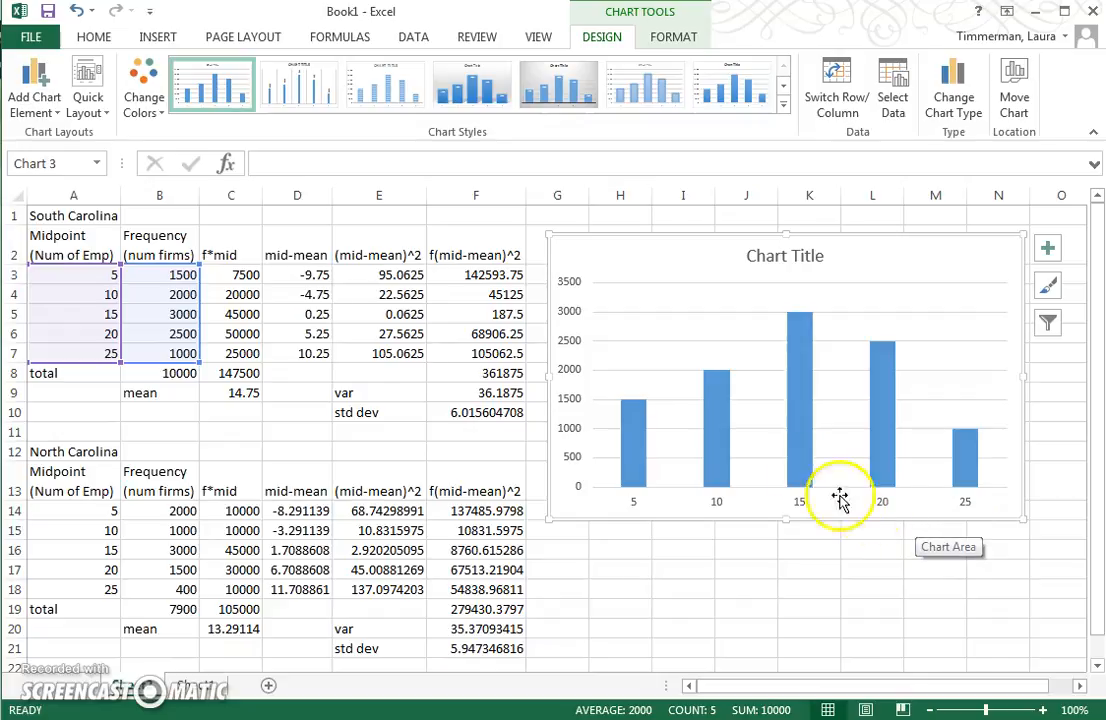
Step: Move the chart over columns D to I and add axis titles to it
{"action": "mouse_move", "coordinate": [812, 478]}
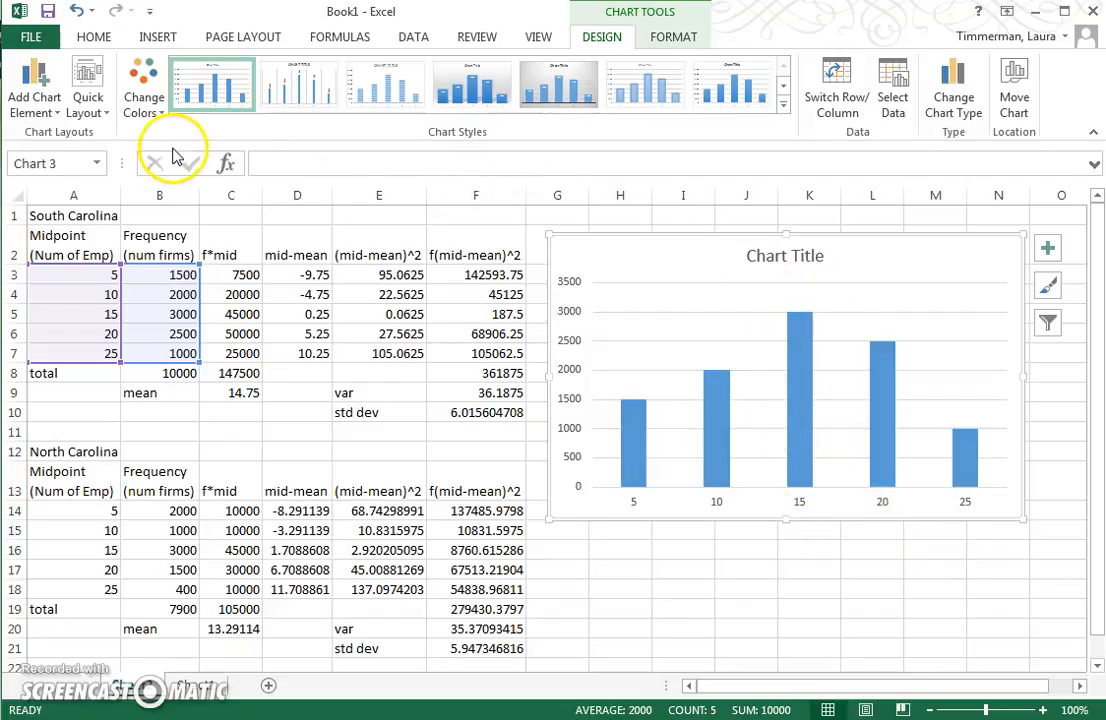
{"action": "left_click", "coordinate": [1047, 248]}
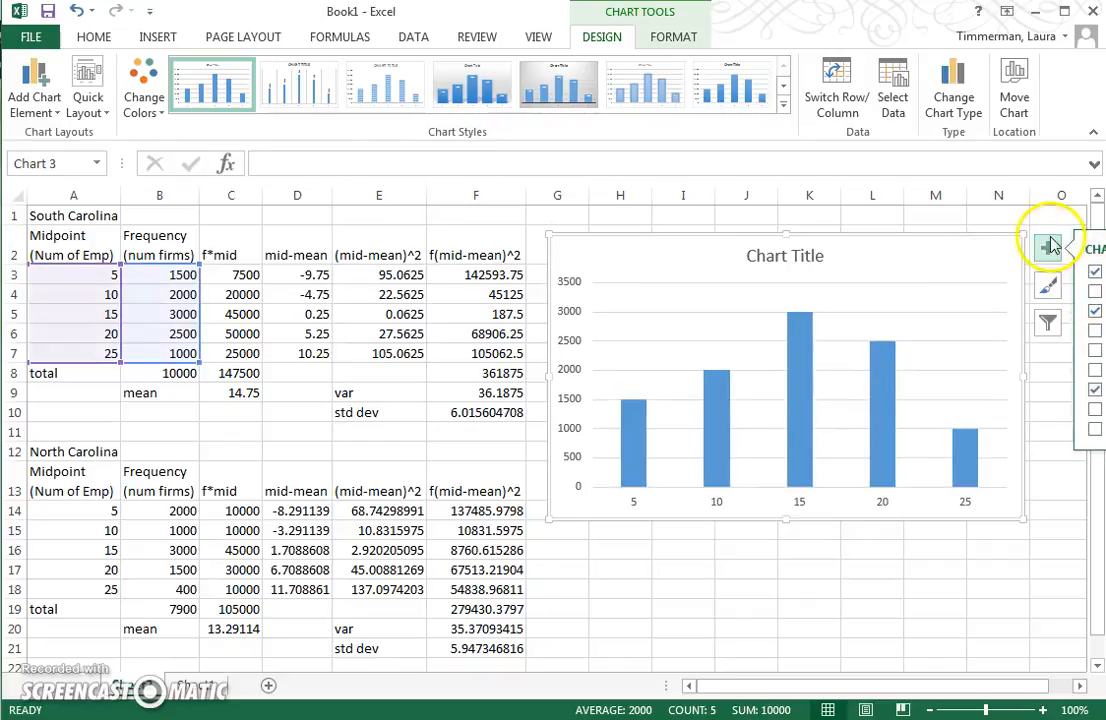
{"action": "left_click", "coordinate": [987, 222]}
{"action": "left_click", "coordinate": [980, 242]}
{"action": "left_click_drag", "start_coordinate": [980, 242], "coordinate": [691, 247]}
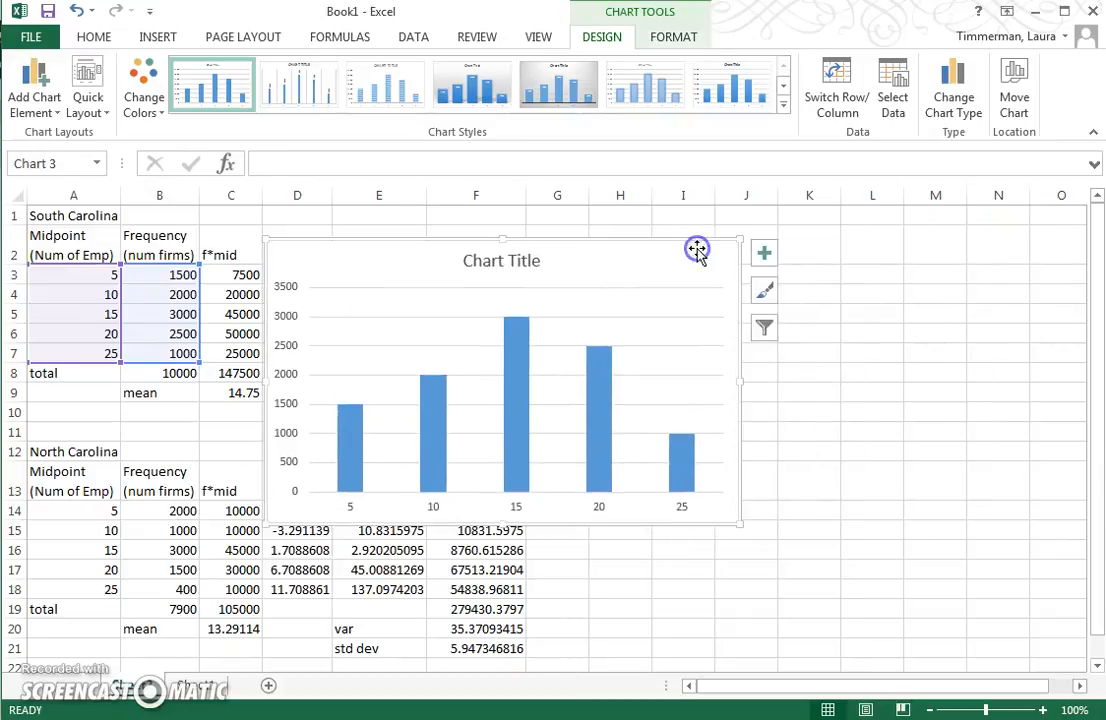
{"action": "left_click", "coordinate": [765, 252]}
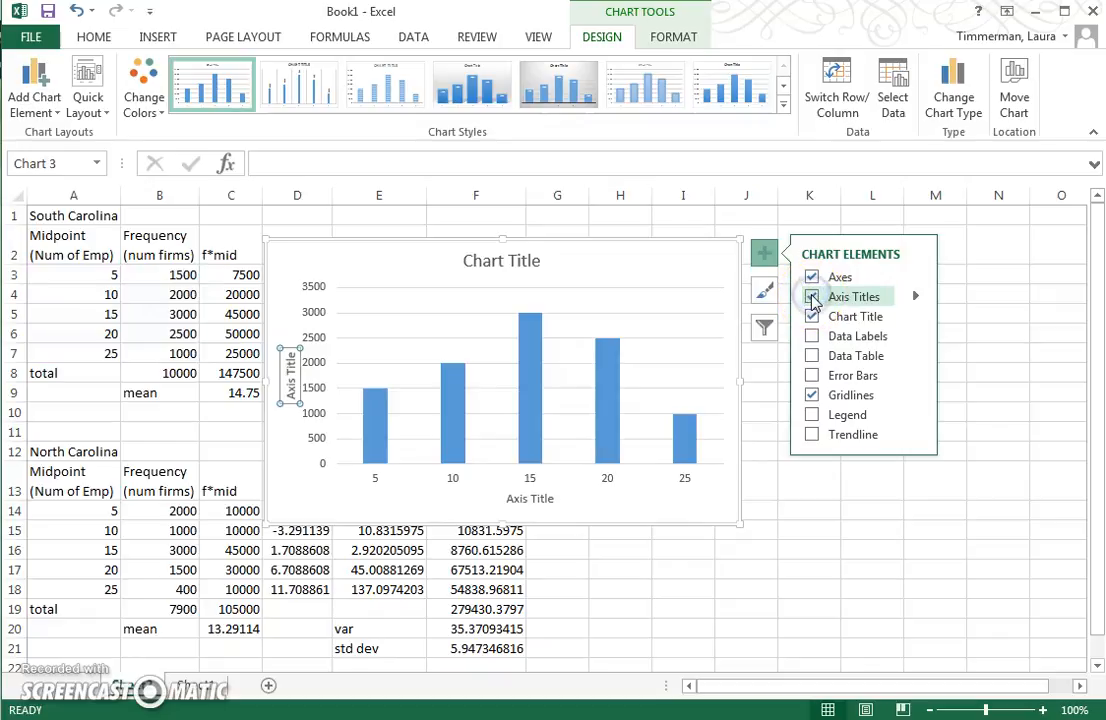
Step: Title the horizontal axis "Number of Employees in the Company" and the vertical axis "Frequency (Number of Companies)"
{"action": "left_click", "coordinate": [506, 502]}
{"action": "left_click", "coordinate": [530, 500]}
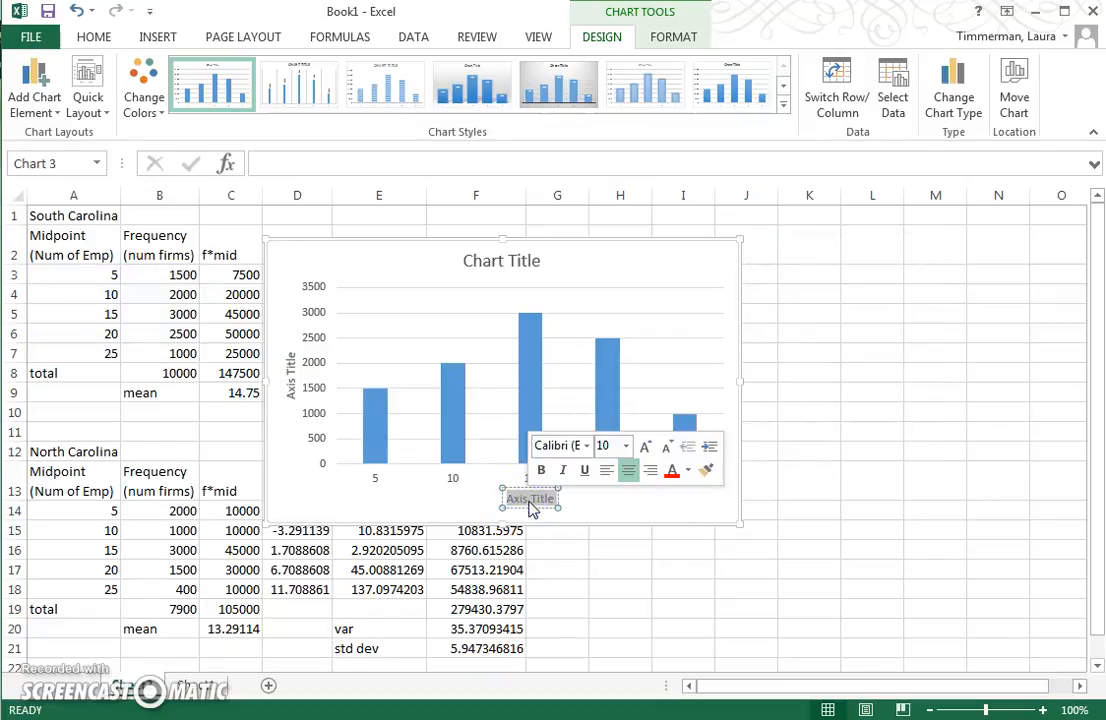
{"action": "key", "text": "BackSpace"}
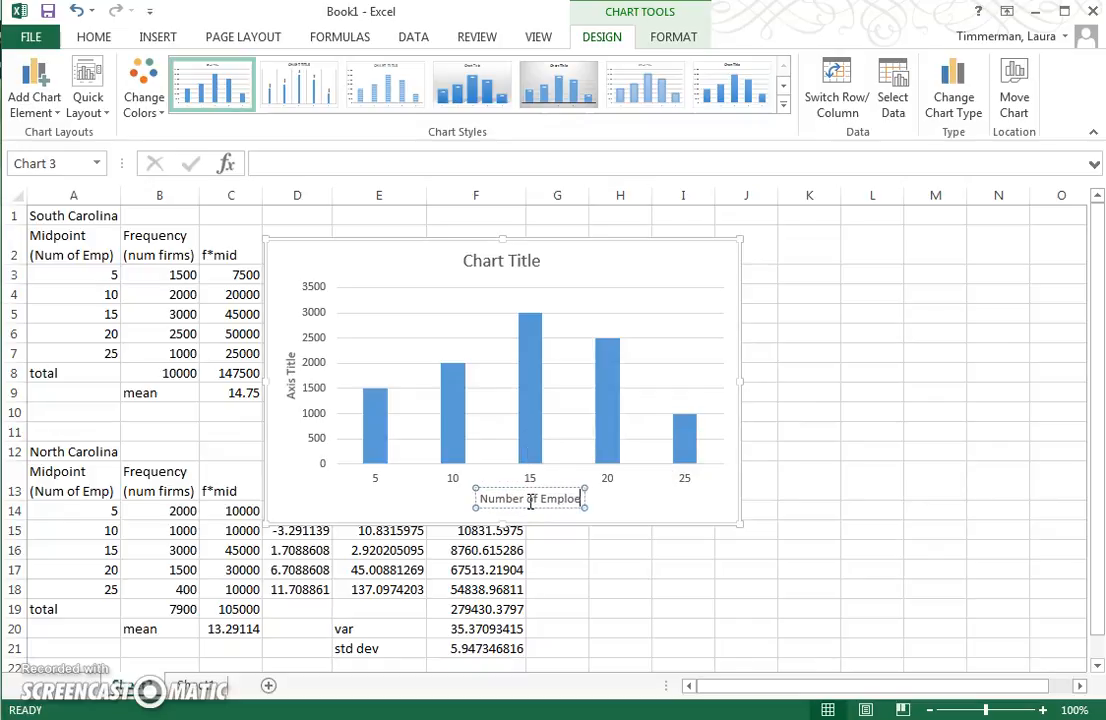
{"action": "type", "text": "Number of Employees in the Company"}
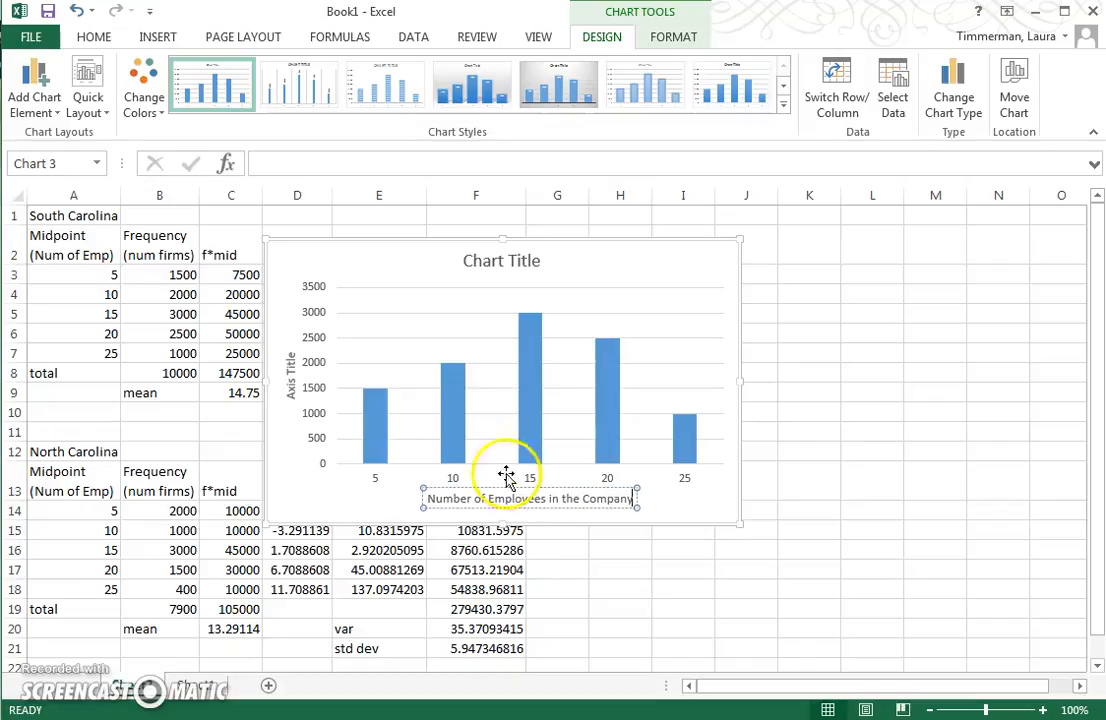
{"action": "double_click", "coordinate": [291, 383]}
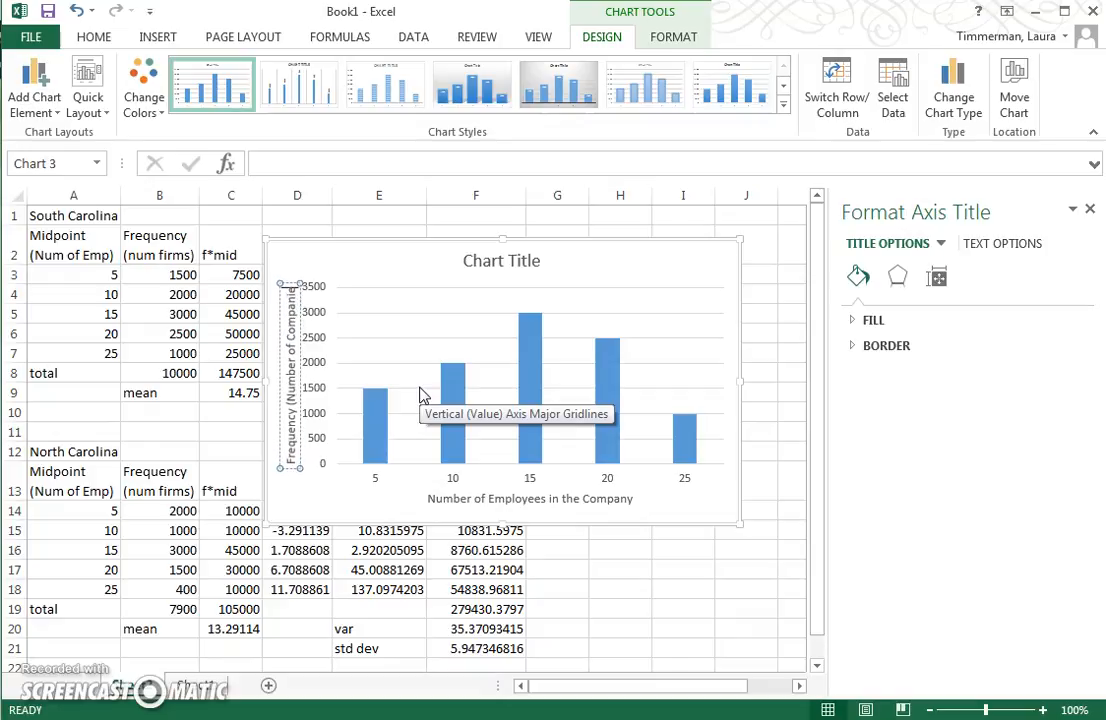
{"action": "left_click", "coordinate": [693, 505]}
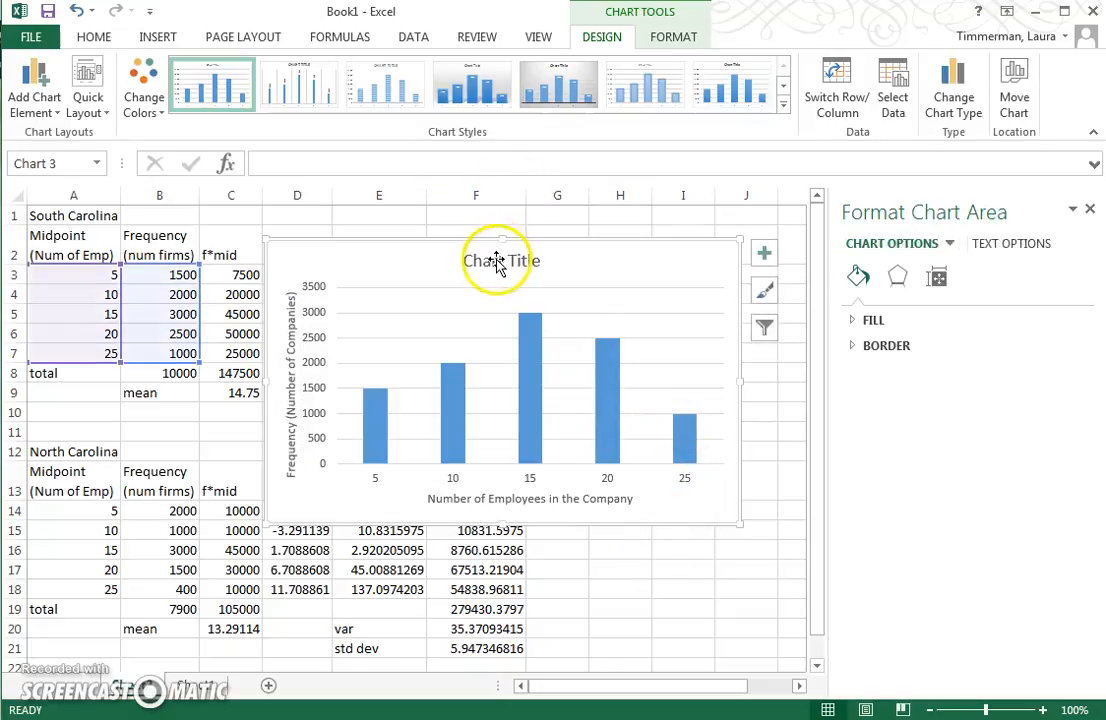
Step: Change the chart title to "Frequency Histogram for Employees per Company" and close the formatting pane
{"action": "left_click", "coordinate": [500, 261]}
{"action": "left_click", "coordinate": [497, 261]}
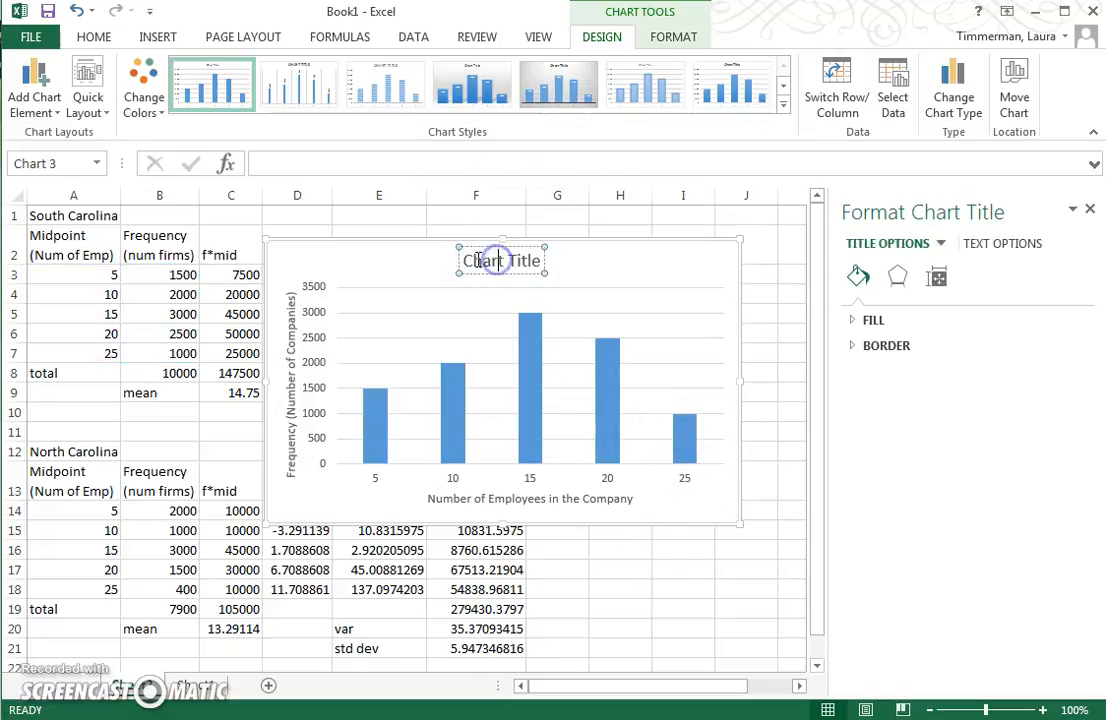
{"action": "triple_click", "coordinate": [540, 261]}
{"action": "type", "text": "Freq"}
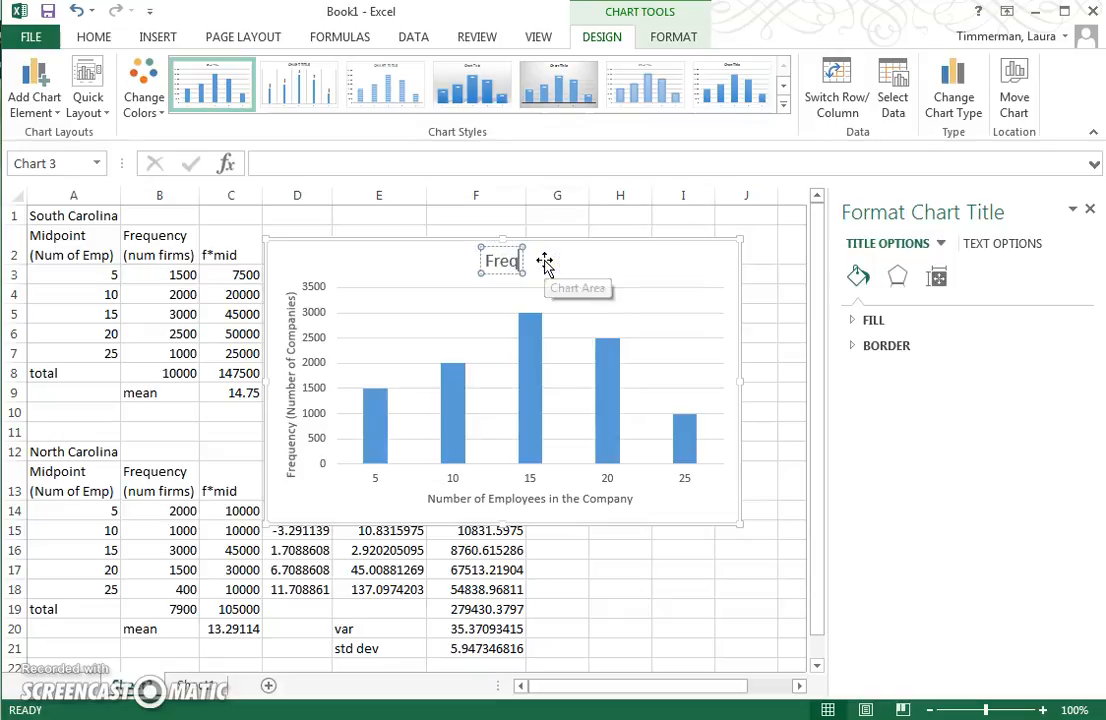
{"action": "type", "text": "uency Histogr"}
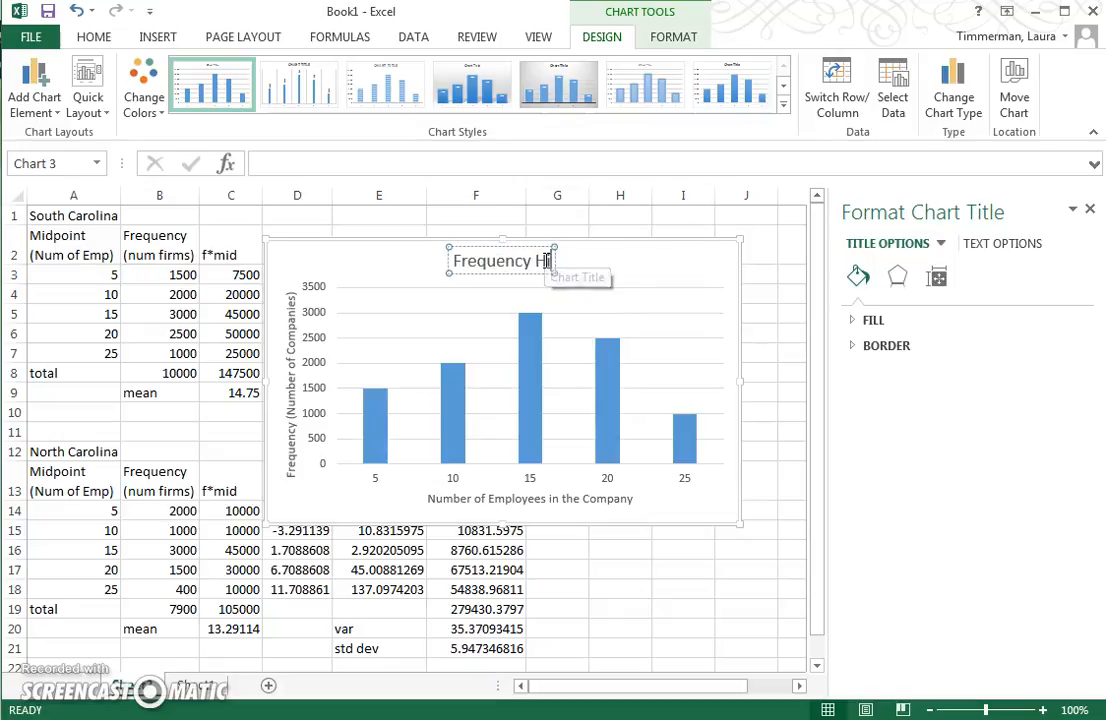
{"action": "type", "text": "am f"}
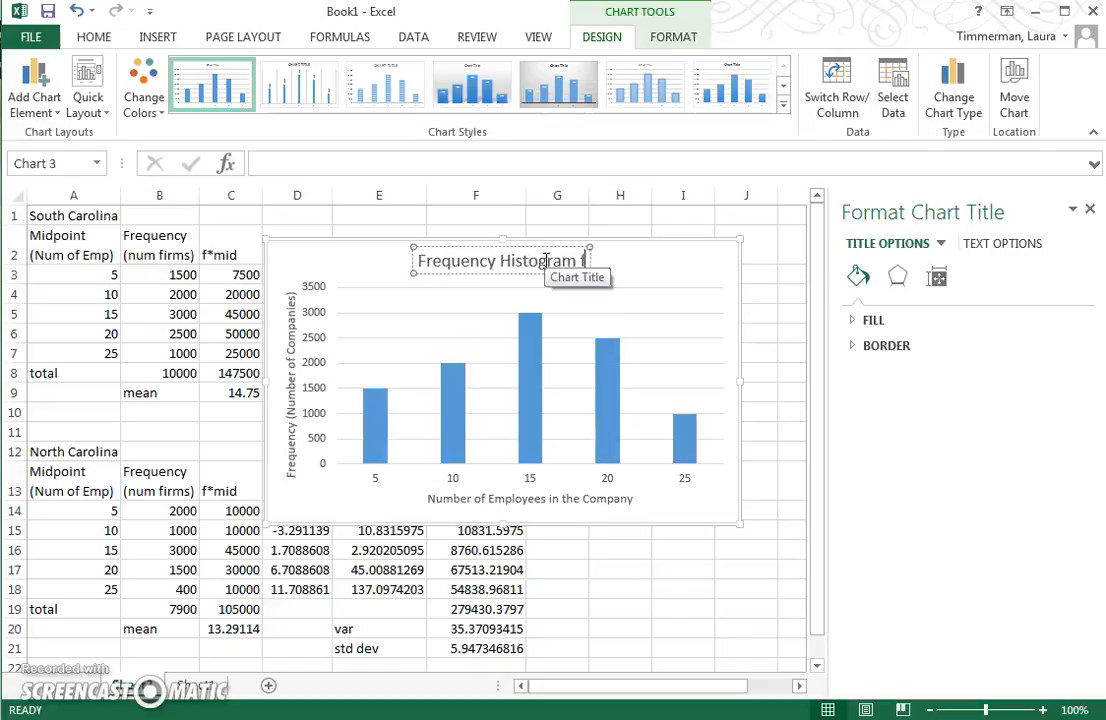
{"action": "type", "text": "or EMp"}
{"action": "key", "text": "BackSpace"}
{"action": "key", "text": "BackSpace"}
{"action": "key", "text": "BackSpace"}
{"action": "type", "text": "Emp"}
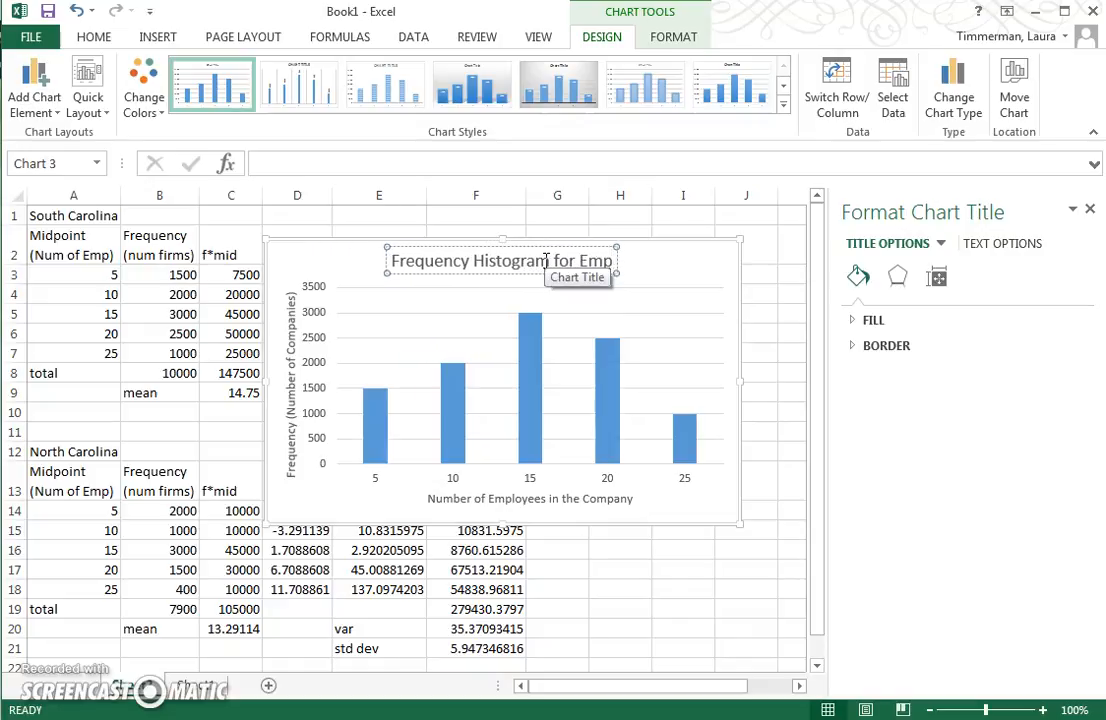
{"action": "type", "text": "loyees i"}
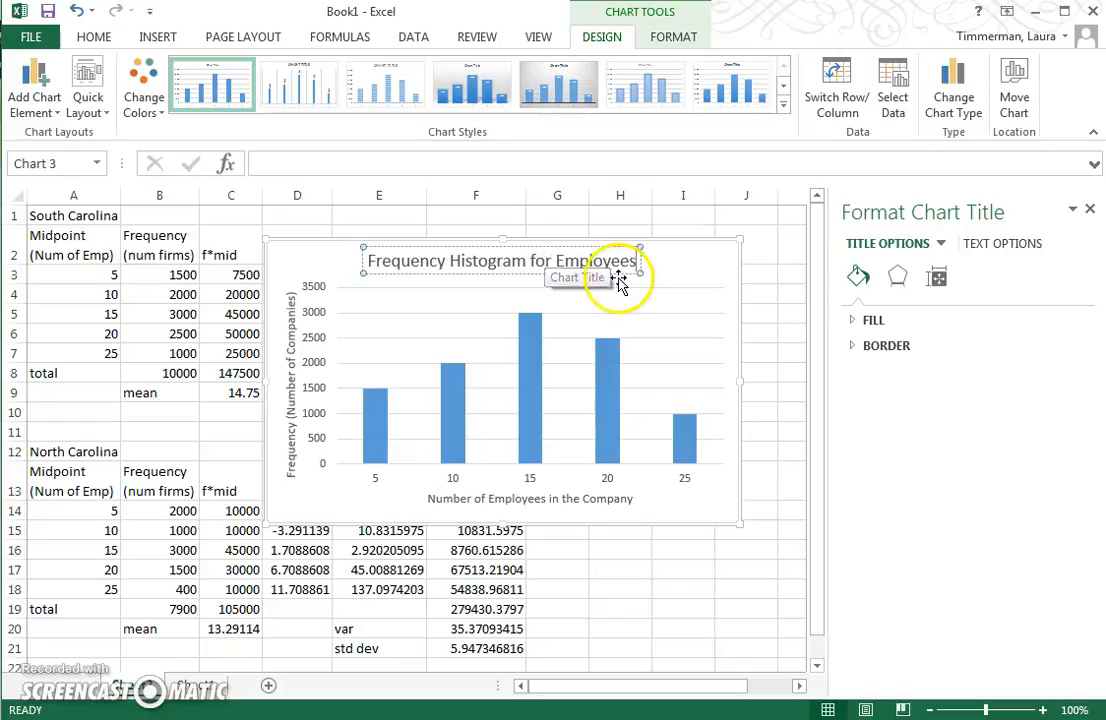
{"action": "key", "text": "BackSpace"}
{"action": "key", "text": "BackSpace"}
{"action": "type", "text": "p"}
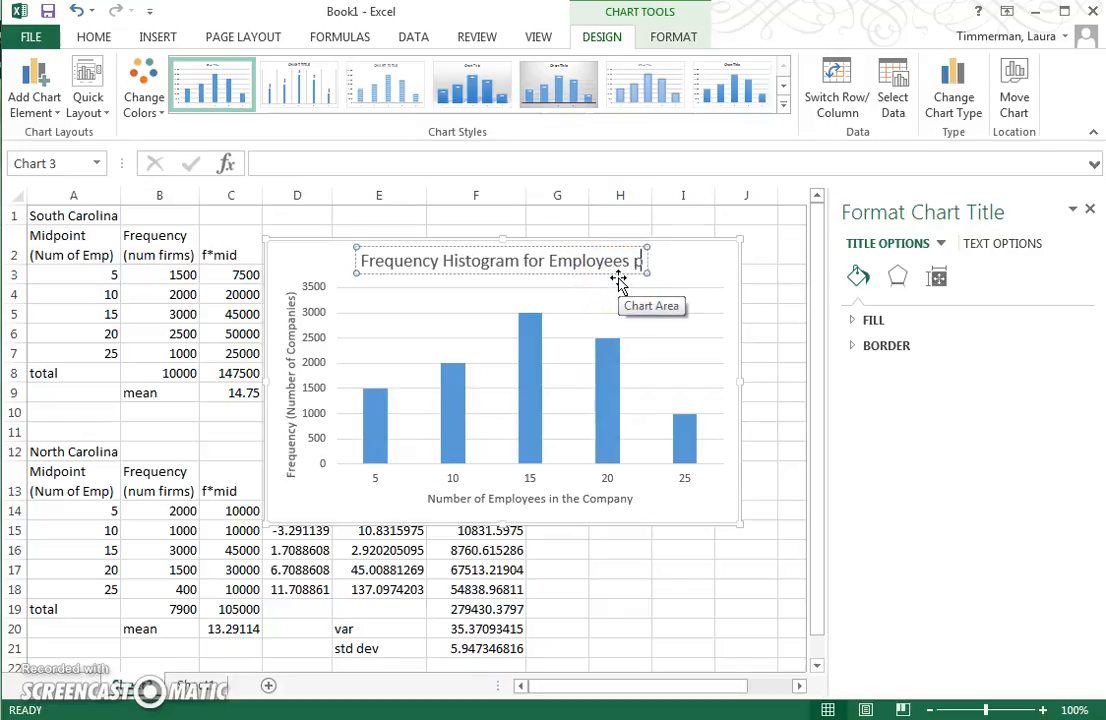
{"action": "type", "text": "er Compnay"}
{"action": "key", "text": "BackSpace"}
{"action": "key", "text": "BackSpace"}
{"action": "key", "text": "BackSpace"}
{"action": "type", "text": "any"}
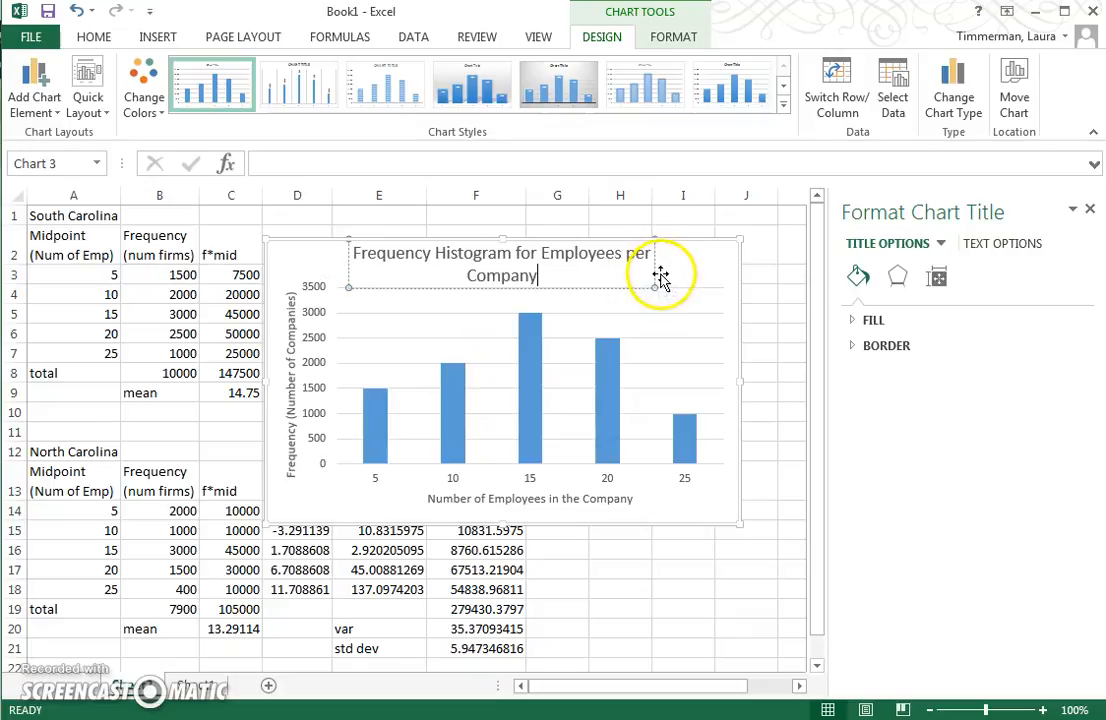
{"action": "left_click_drag", "start_coordinate": [654, 288], "coordinate": [674, 289]}
{"action": "left_click", "coordinate": [643, 280]}
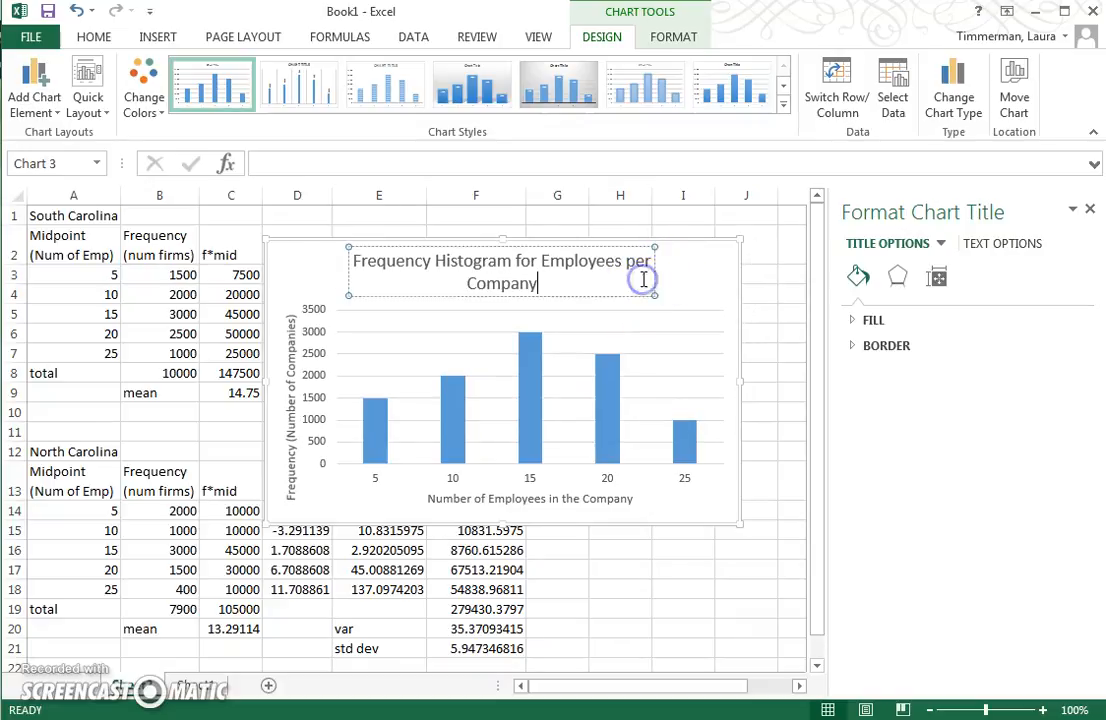
{"action": "left_click", "coordinate": [706, 285]}
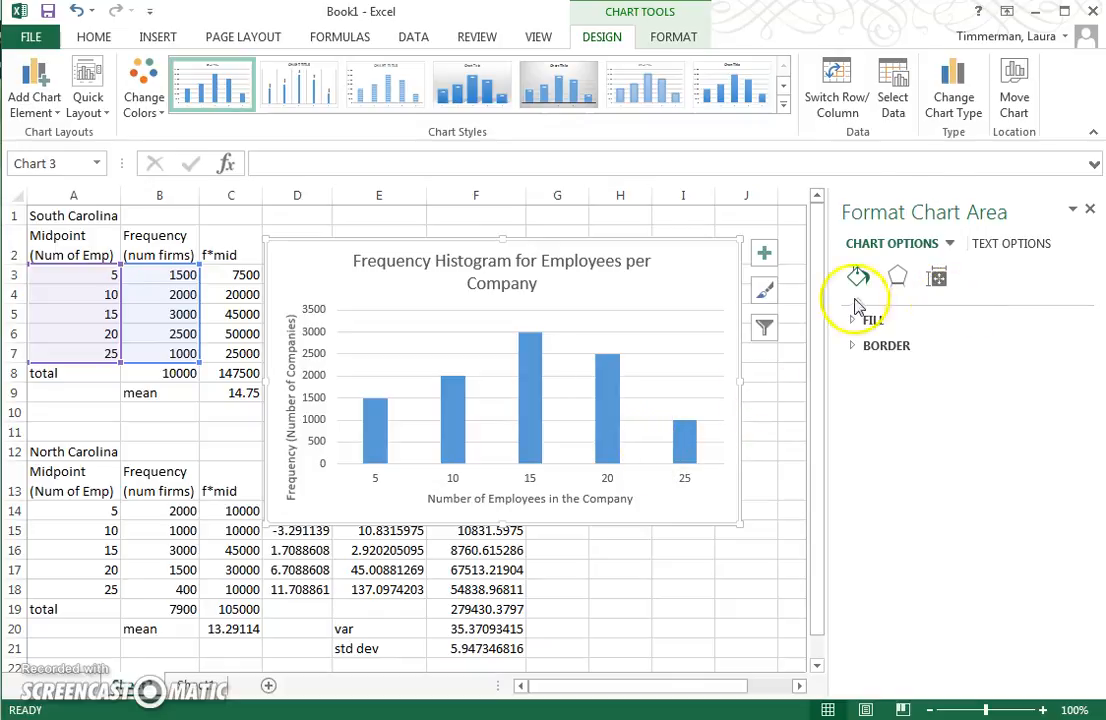
{"action": "left_click", "coordinate": [1093, 211]}
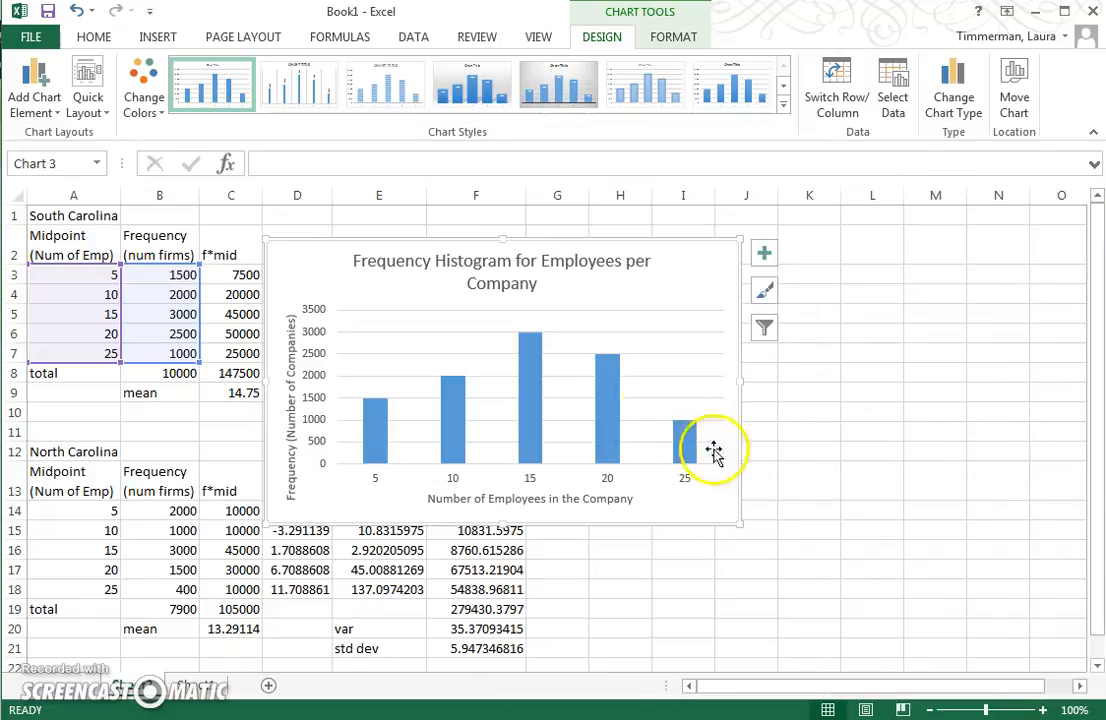
Step: Apply quick layout Layout 8 to the chart to turn the columns into a histogram without gaps
{"action": "left_click", "coordinate": [675, 40]}
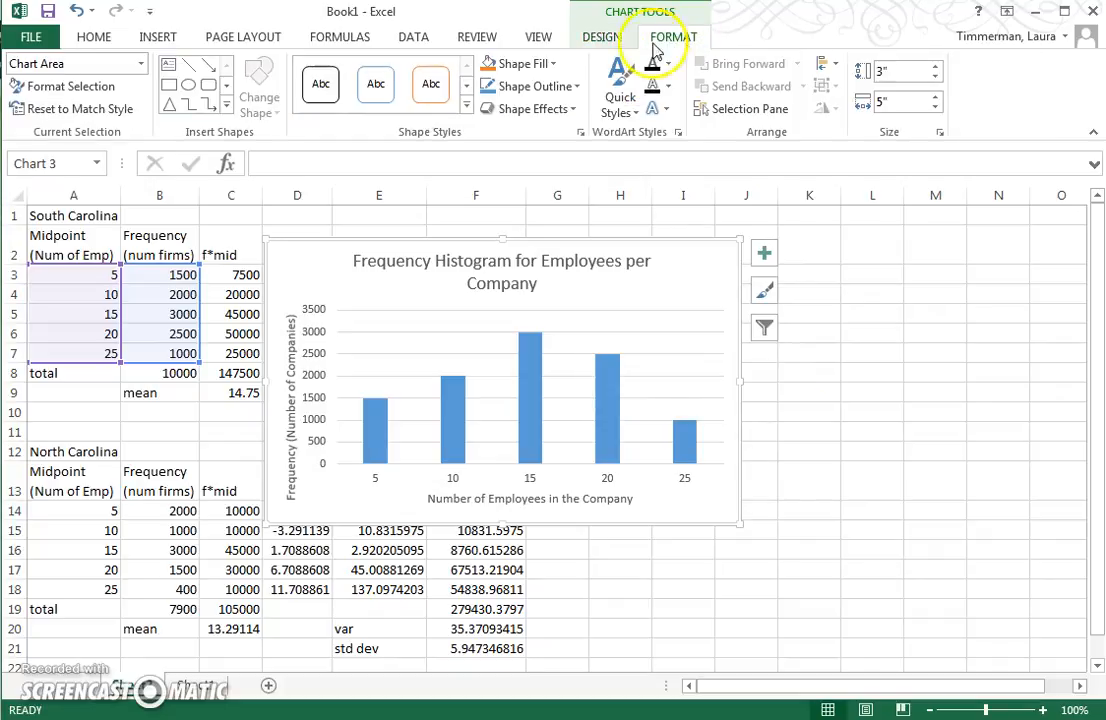
{"action": "left_click", "coordinate": [601, 38]}
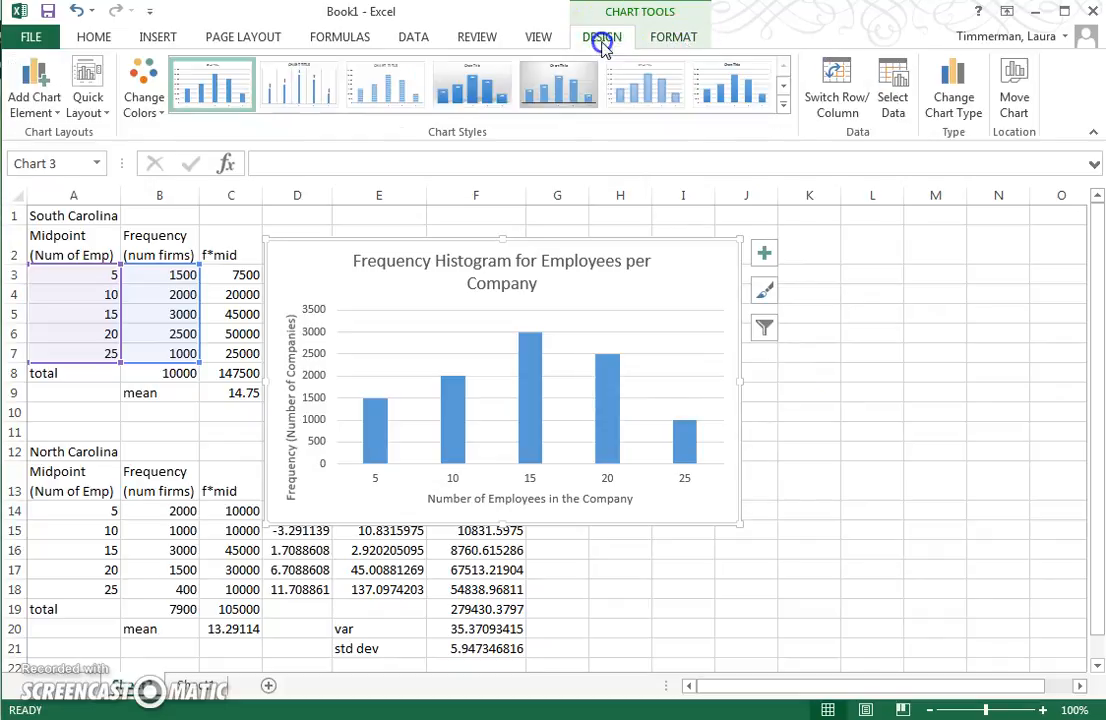
{"action": "left_click", "coordinate": [33, 92]}
{"action": "left_click", "coordinate": [33, 90]}
{"action": "left_click", "coordinate": [83, 105]}
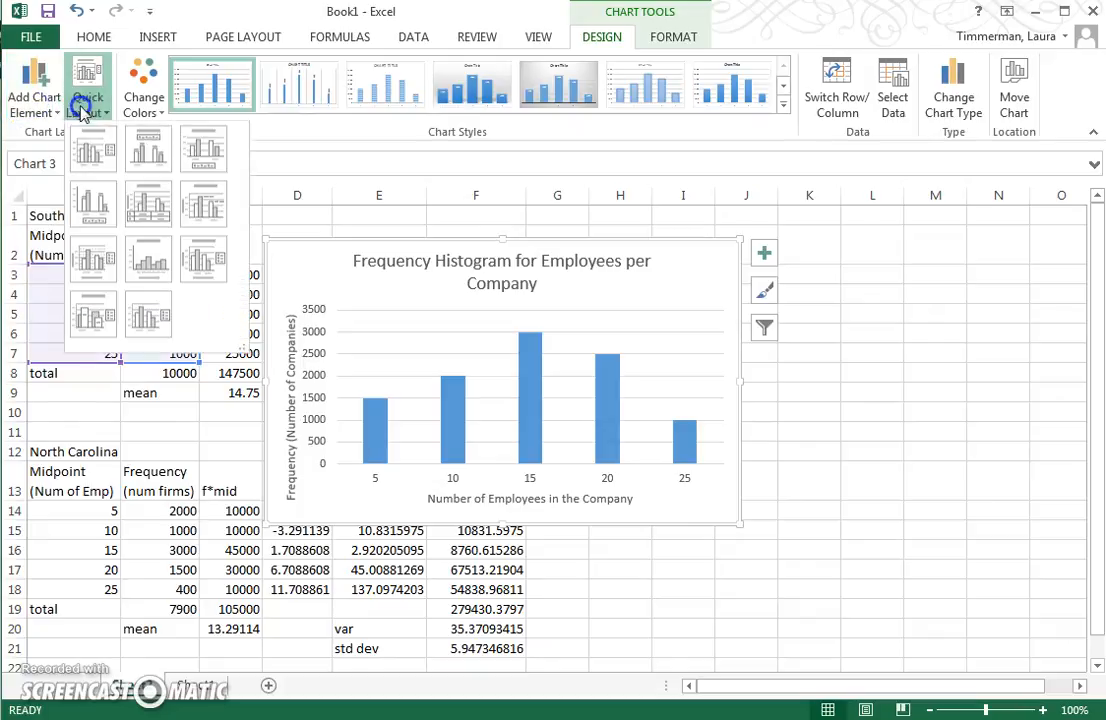
{"action": "left_click", "coordinate": [138, 265]}
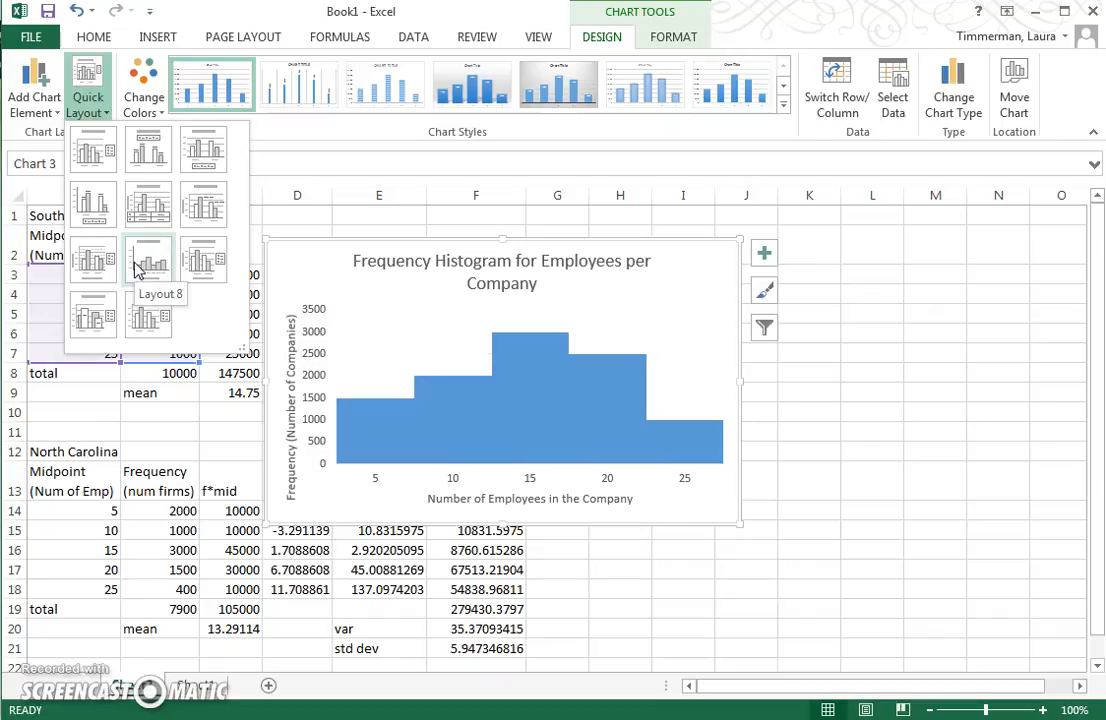
{"action": "left_click", "coordinate": [150, 264]}
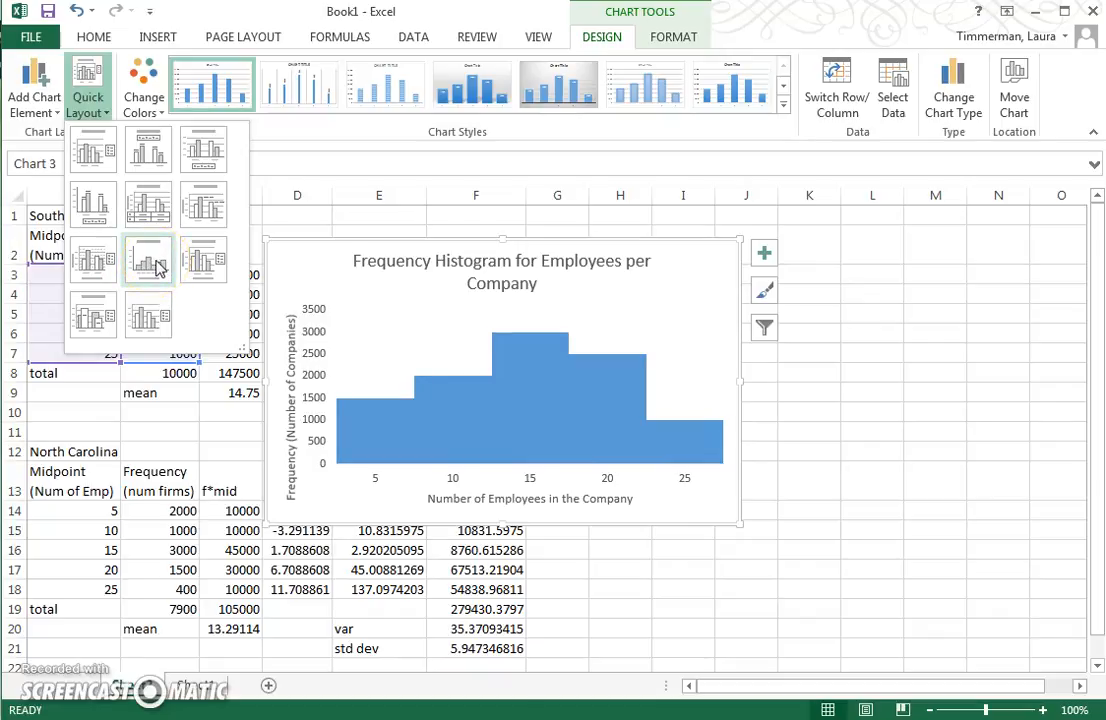
{"action": "left_click", "coordinate": [155, 268]}
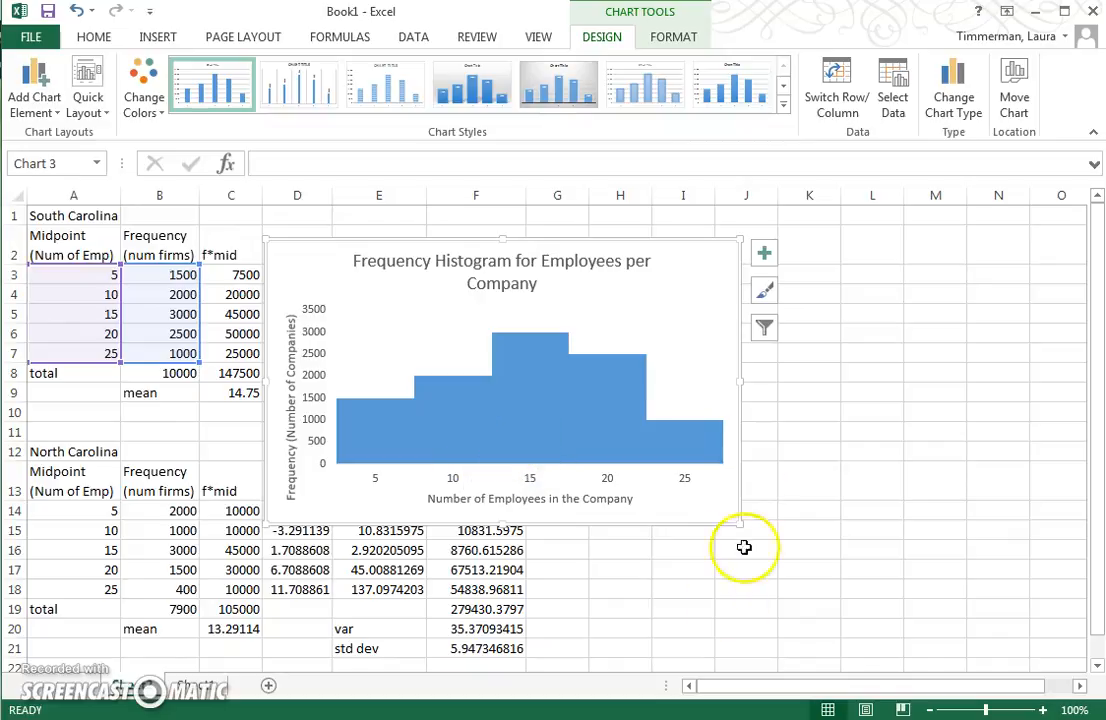
Step: Narrow the histogram chart to about 4.2 inches wide so that it ends within column I
{"action": "left_click_drag", "start_coordinate": [738, 384], "coordinate": [663, 383]}
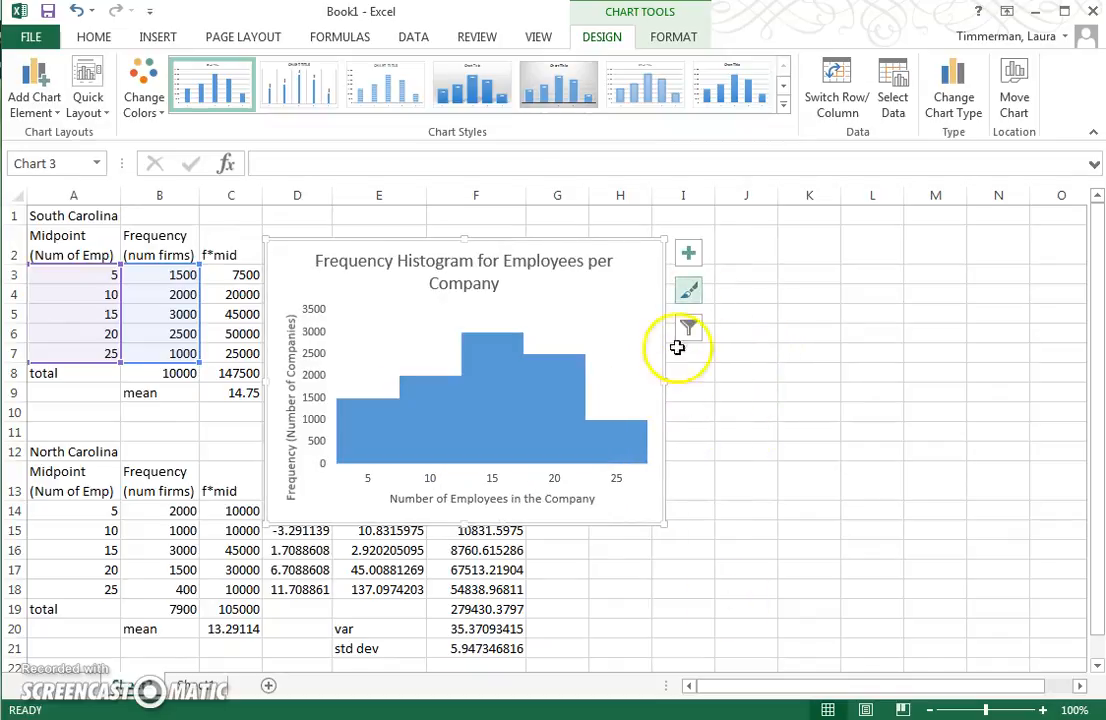
Step: Examine the fill, border, effects, series overlap and gap width settings of the histogram's data series
{"action": "right_click", "coordinate": [556, 396]}
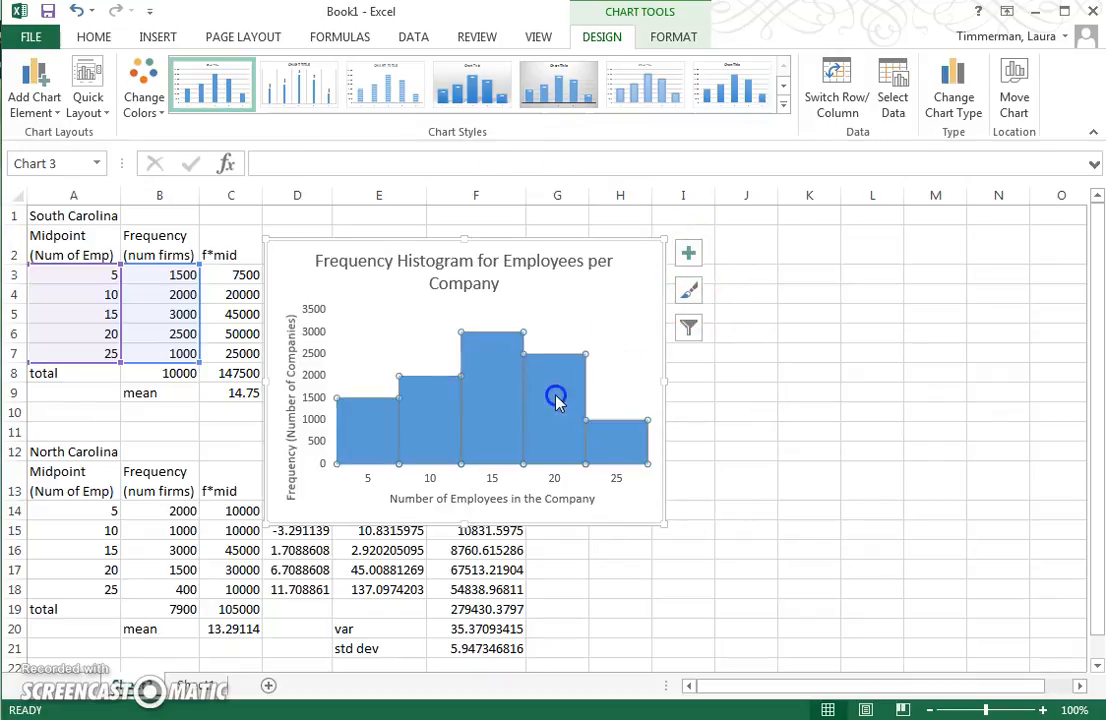
{"action": "right_click", "coordinate": [557, 398]}
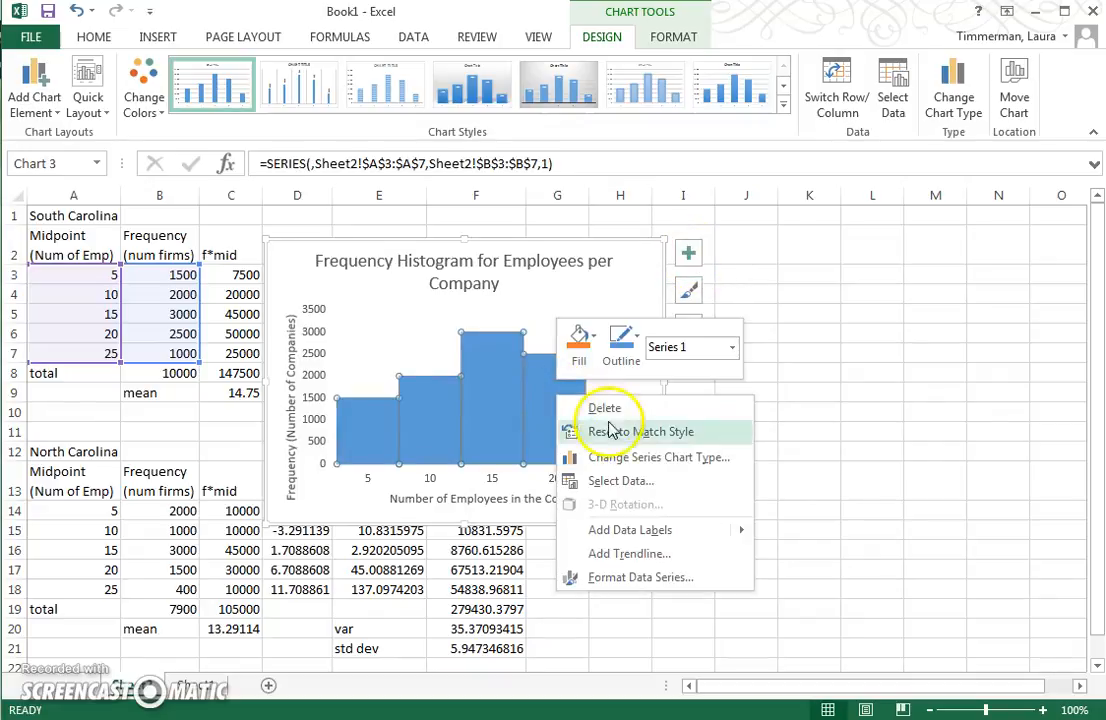
{"action": "left_click", "coordinate": [612, 577]}
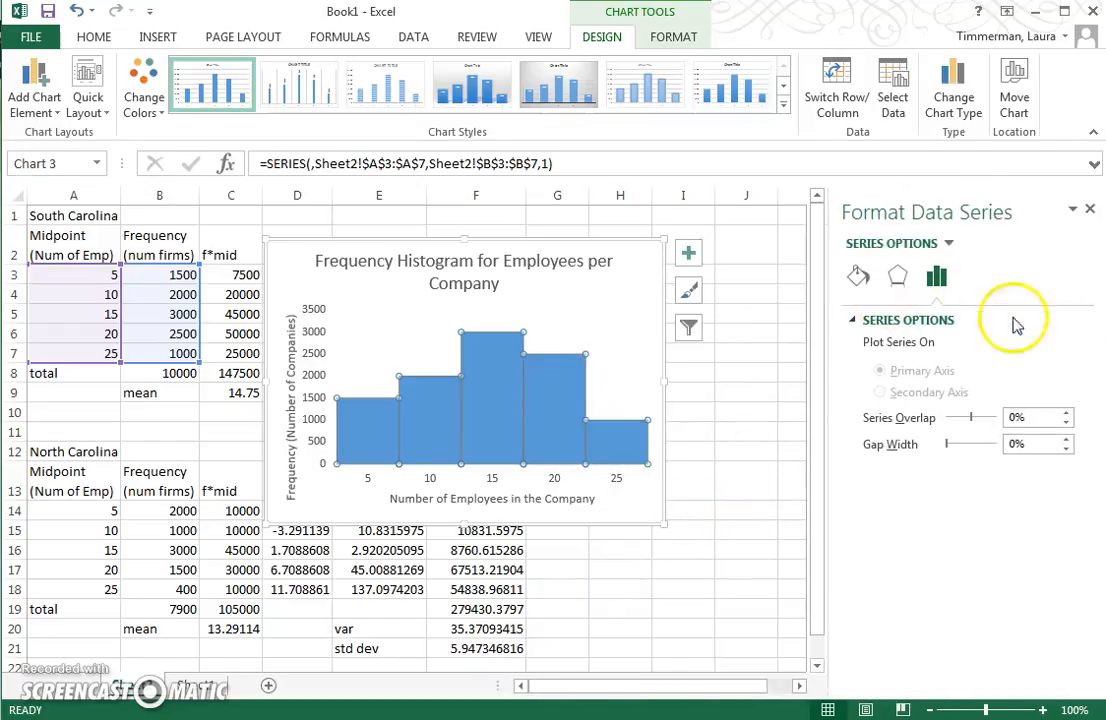
{"action": "left_click", "coordinate": [857, 277]}
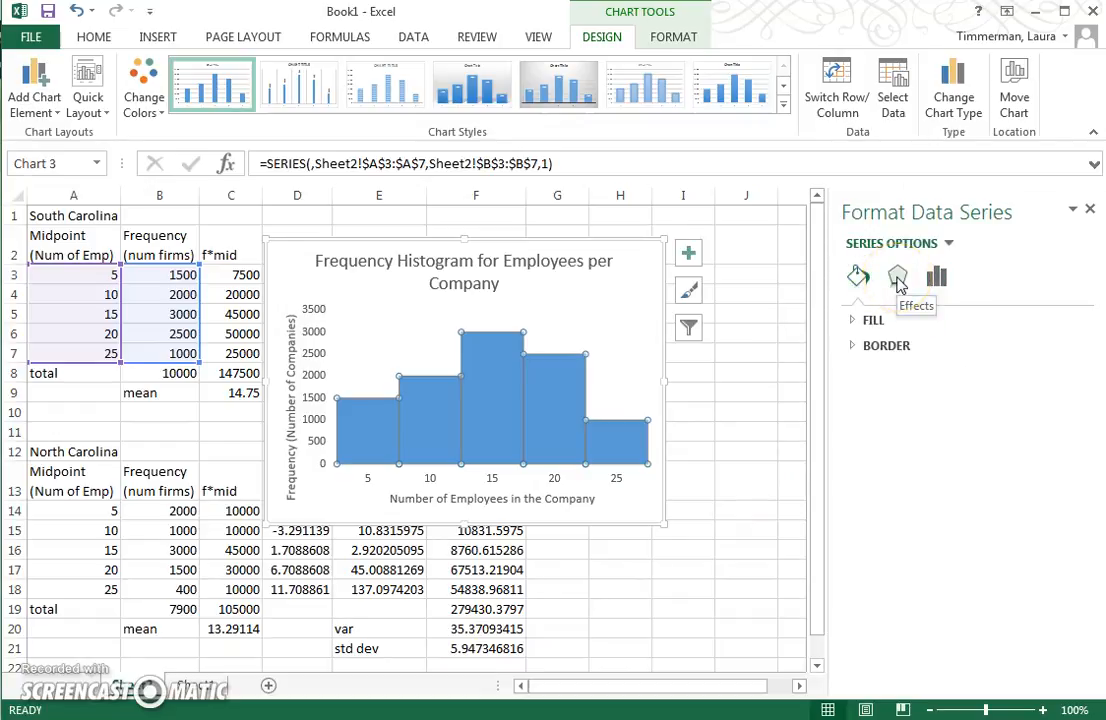
{"action": "left_click", "coordinate": [897, 280]}
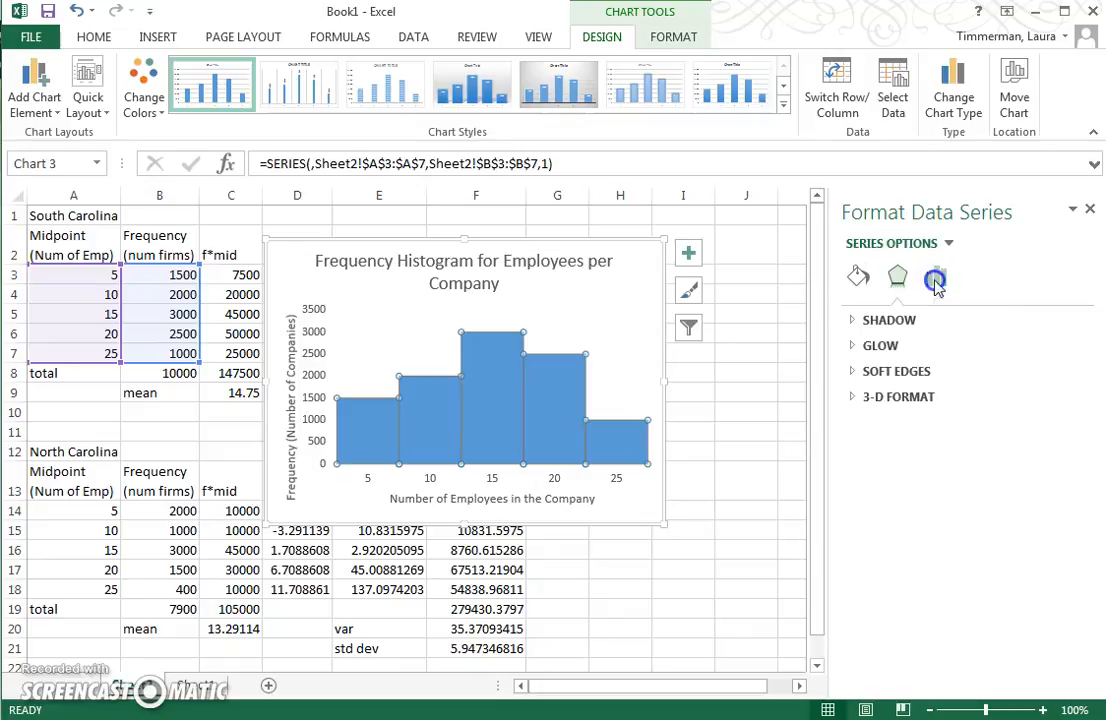
{"action": "left_click", "coordinate": [937, 282]}
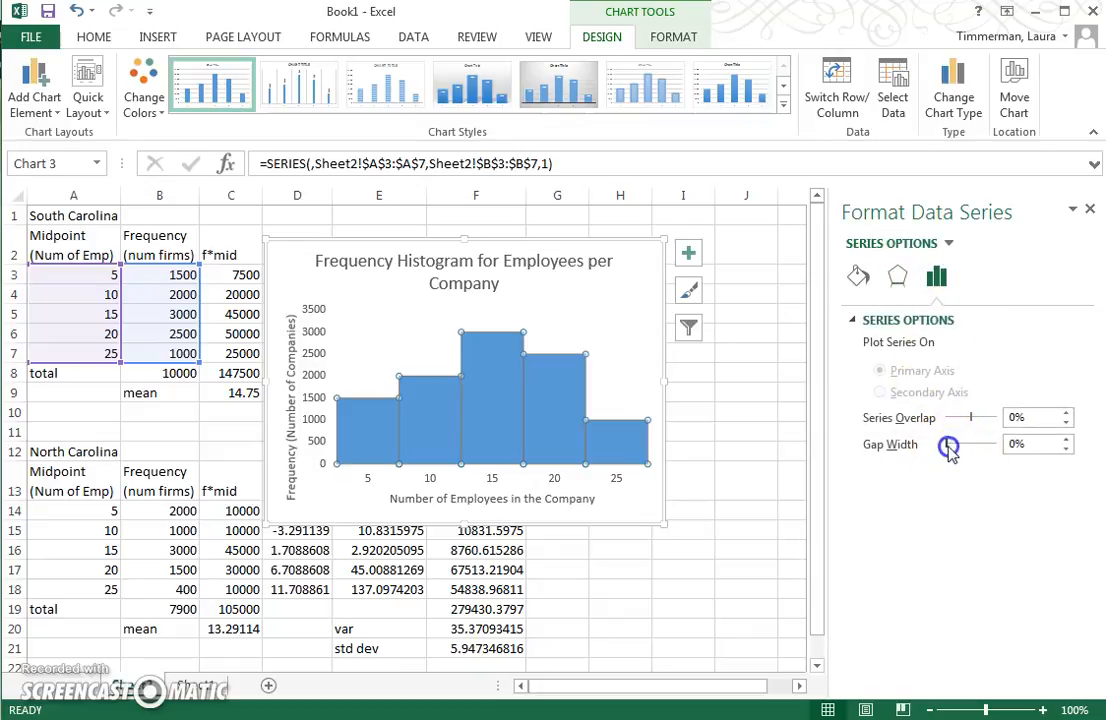
{"action": "left_click_drag", "start_coordinate": [961, 452], "coordinate": [945, 495]}
Step: Examine the chart area's effects, size and properties settings
{"action": "left_click", "coordinate": [647, 323]}
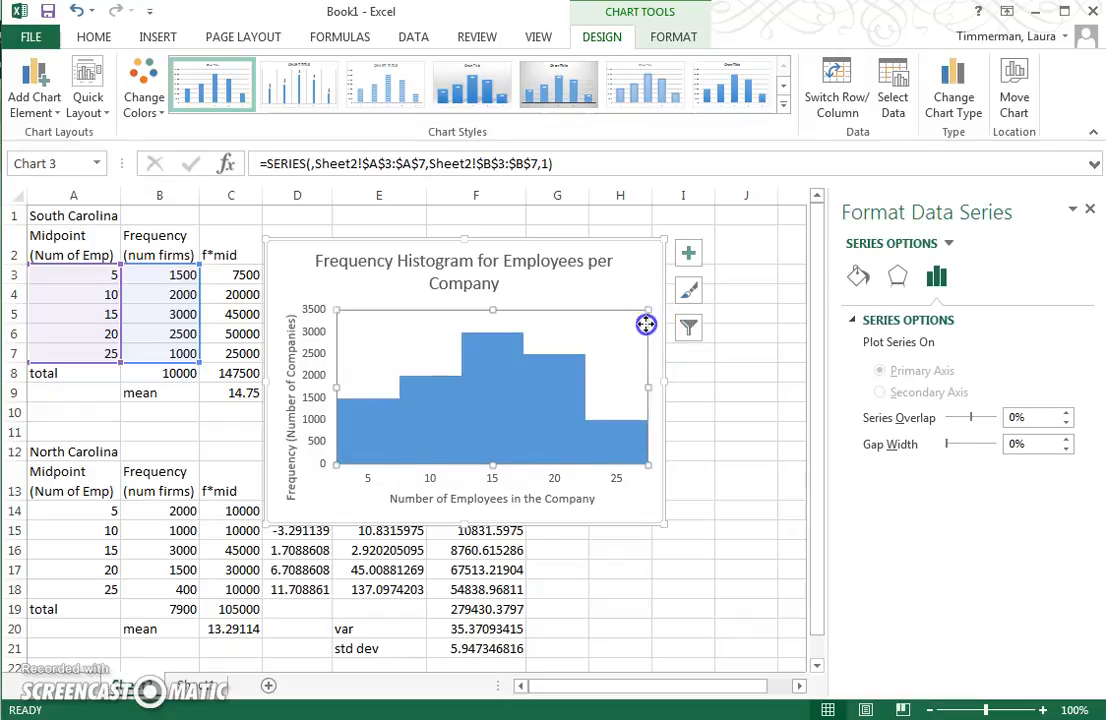
{"action": "left_click", "coordinate": [658, 349]}
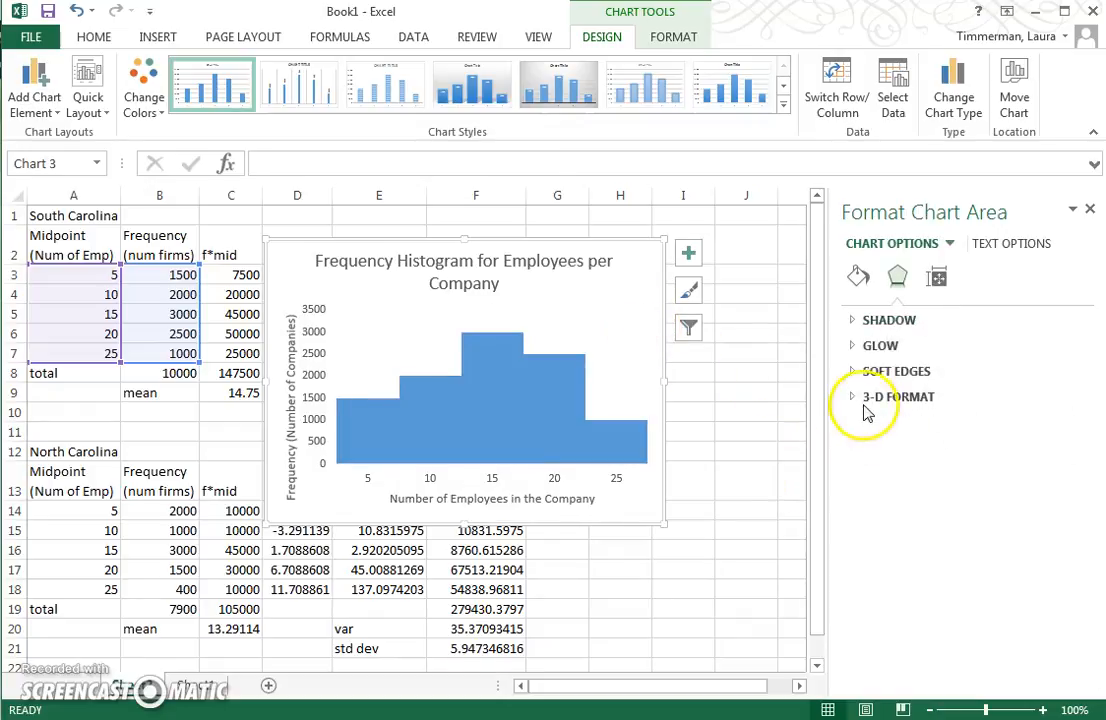
{"action": "left_click", "coordinate": [938, 284]}
{"action": "left_click", "coordinate": [886, 320]}
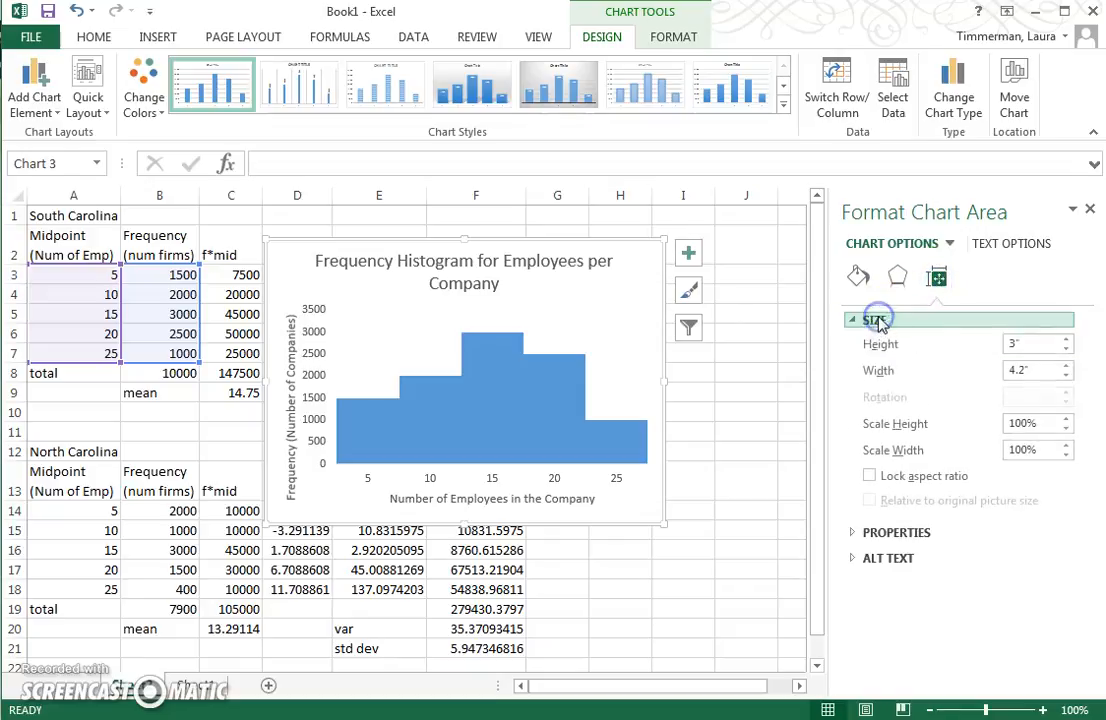
{"action": "left_click", "coordinate": [886, 320]}
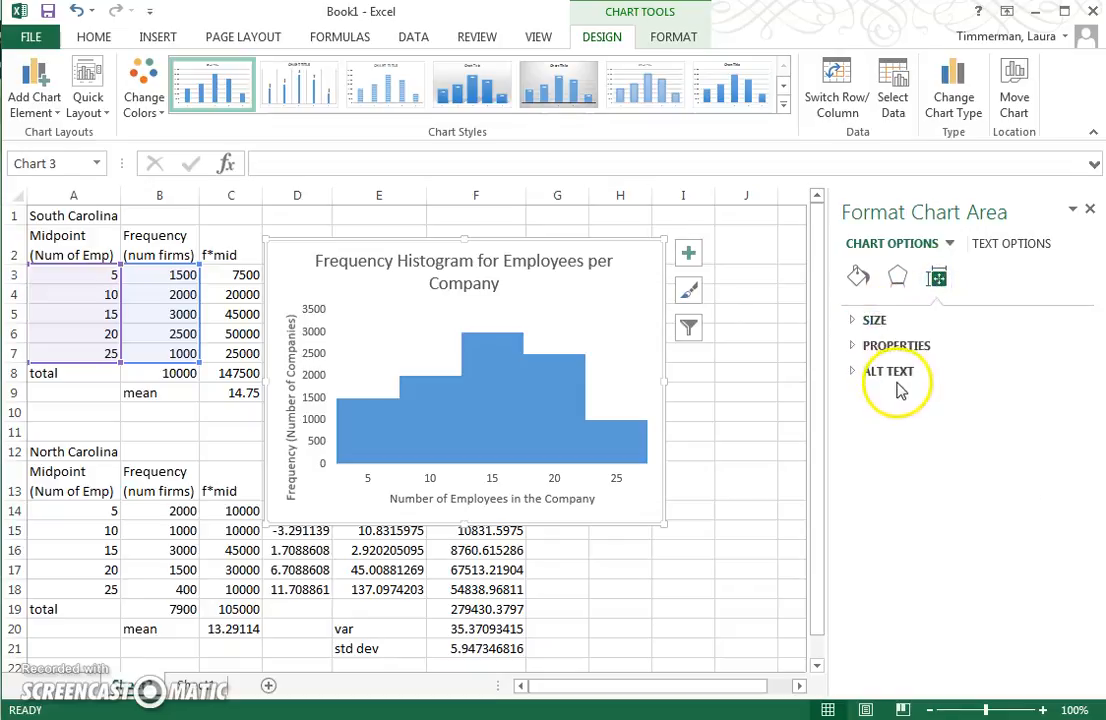
{"action": "left_click", "coordinate": [880, 346]}
{"action": "left_click", "coordinate": [875, 322]}
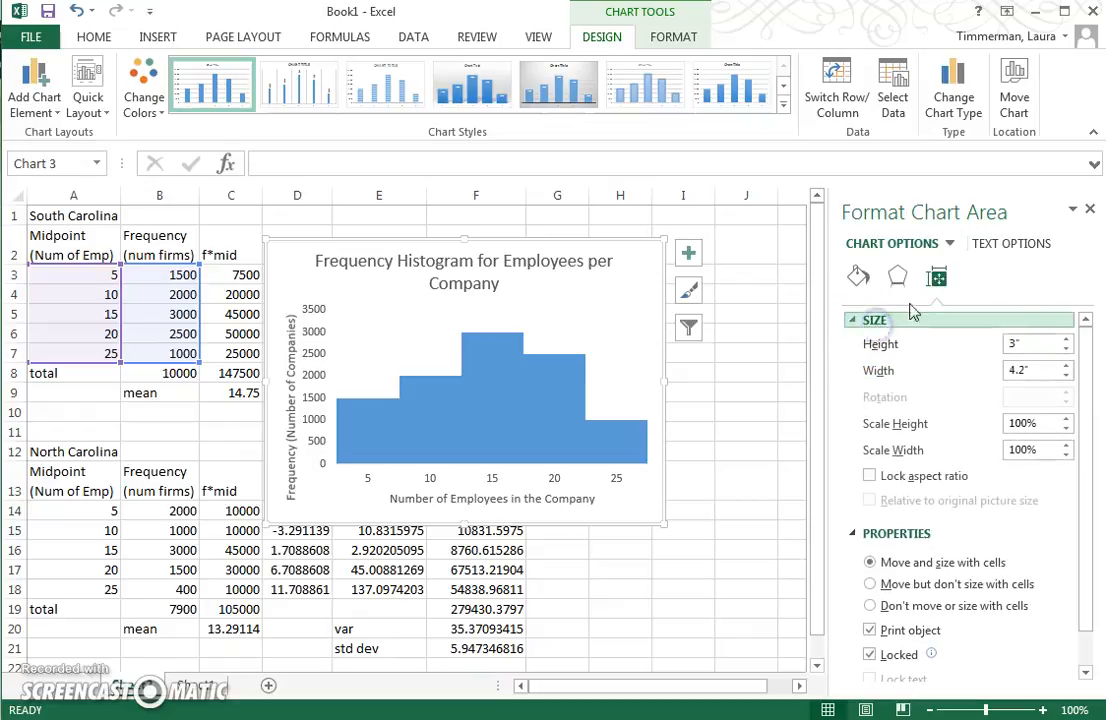
{"action": "left_click", "coordinate": [873, 320]}
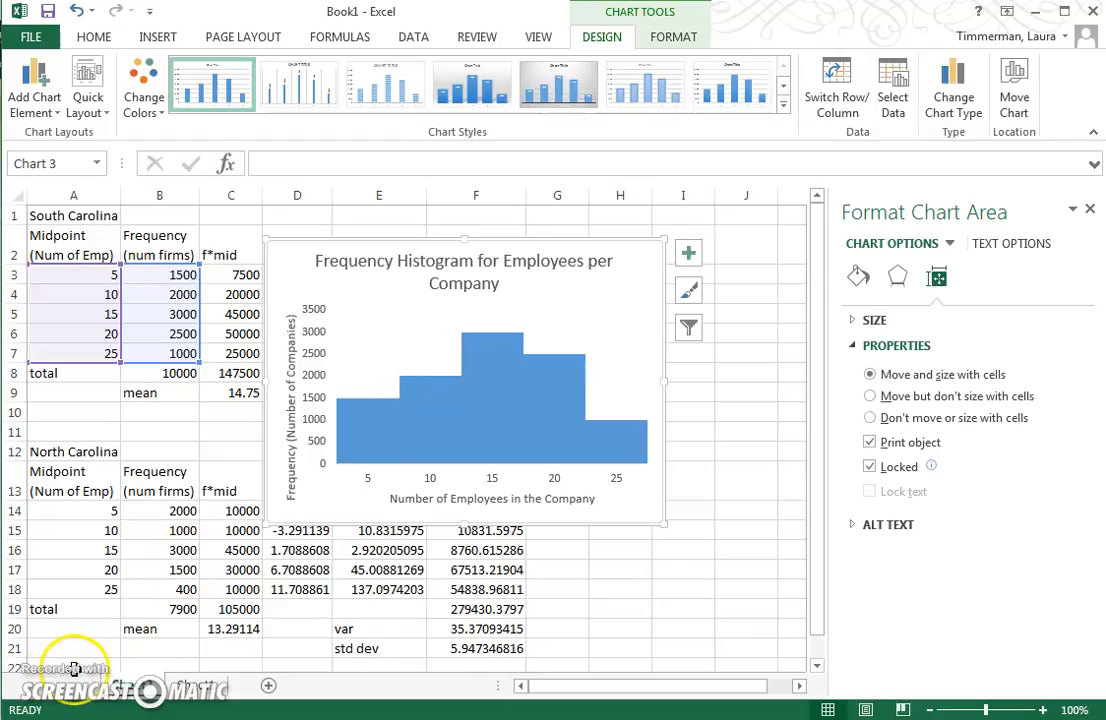
Step: Move the chart away from column D so that it spans from the middle of column E into column J
{"action": "left_click_drag", "start_coordinate": [605, 306], "coordinate": [721, 286]}
{"action": "left_click", "coordinate": [628, 366]}
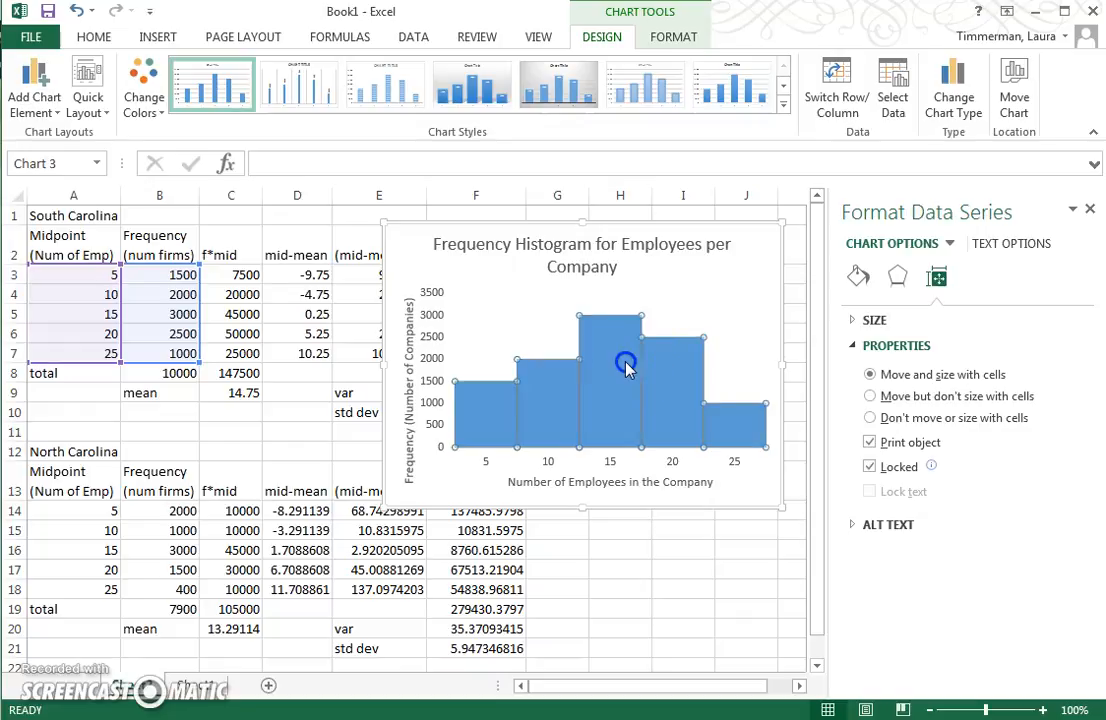
{"action": "left_click", "coordinate": [746, 306]}
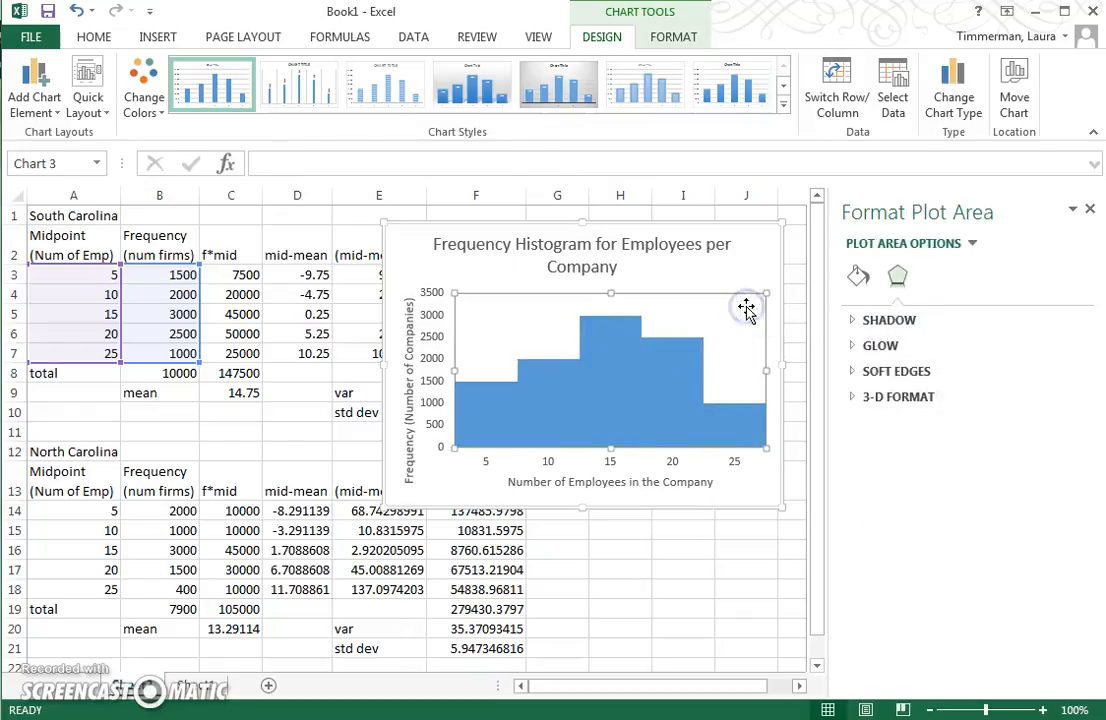
{"action": "left_click", "coordinate": [779, 257]}
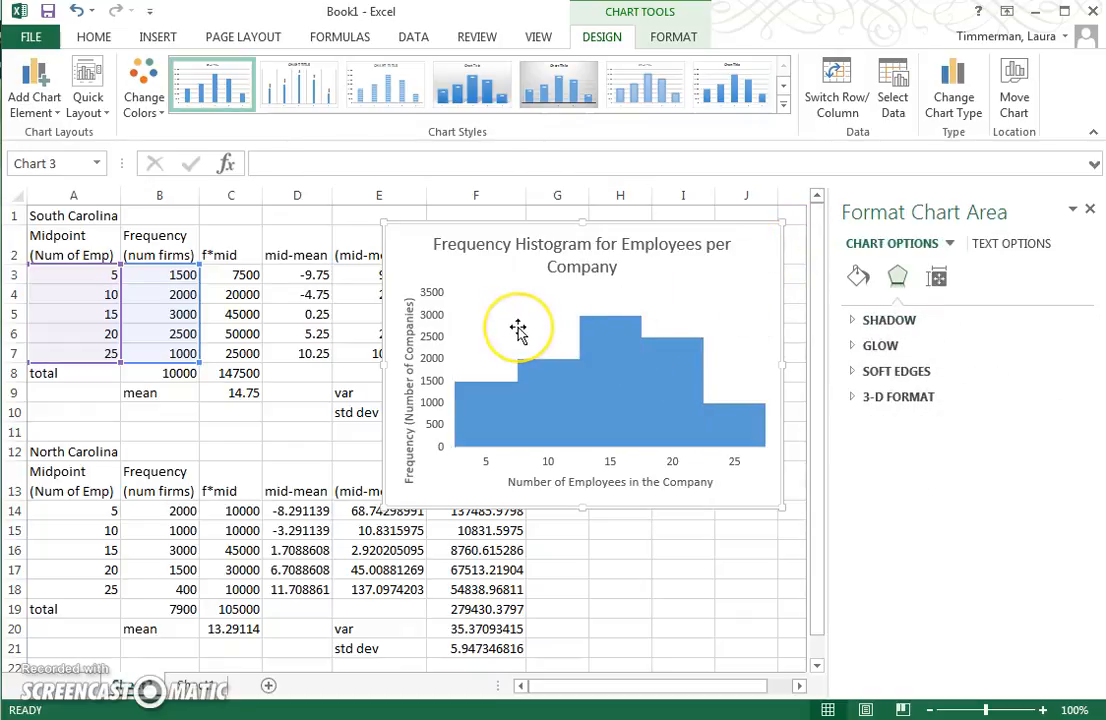
Step: Extend the chart title to read "Frequency Histogram for Employees per Company in South Carolina"
{"action": "left_click", "coordinate": [629, 267]}
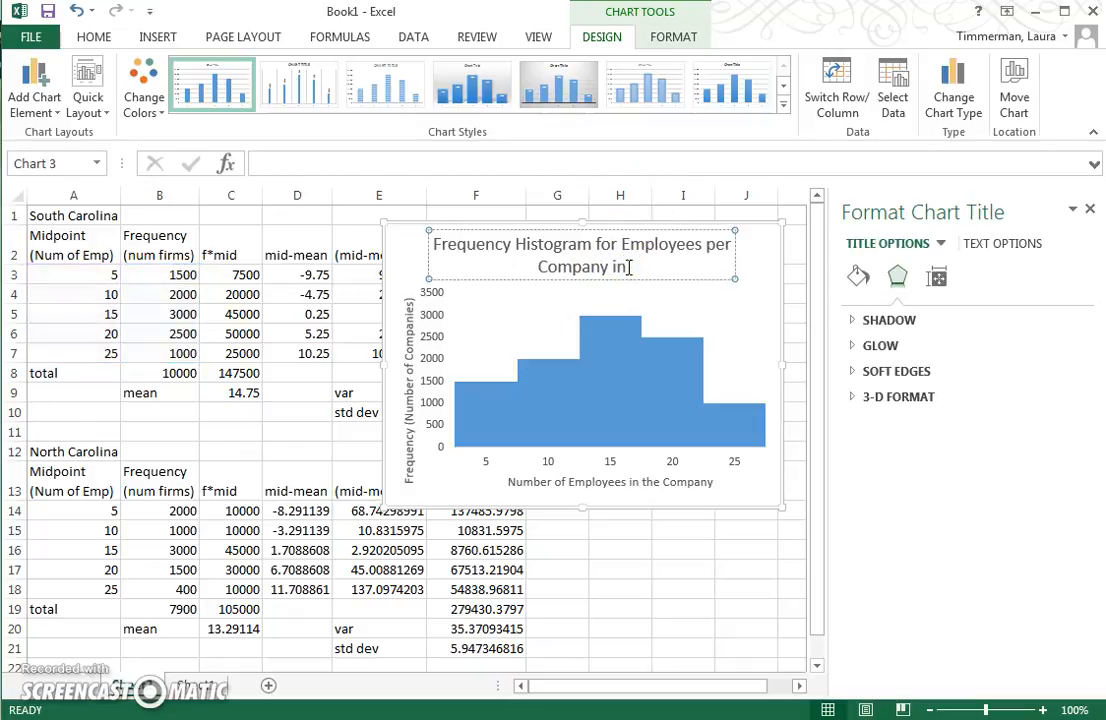
{"action": "type", "text": "Carolin"}
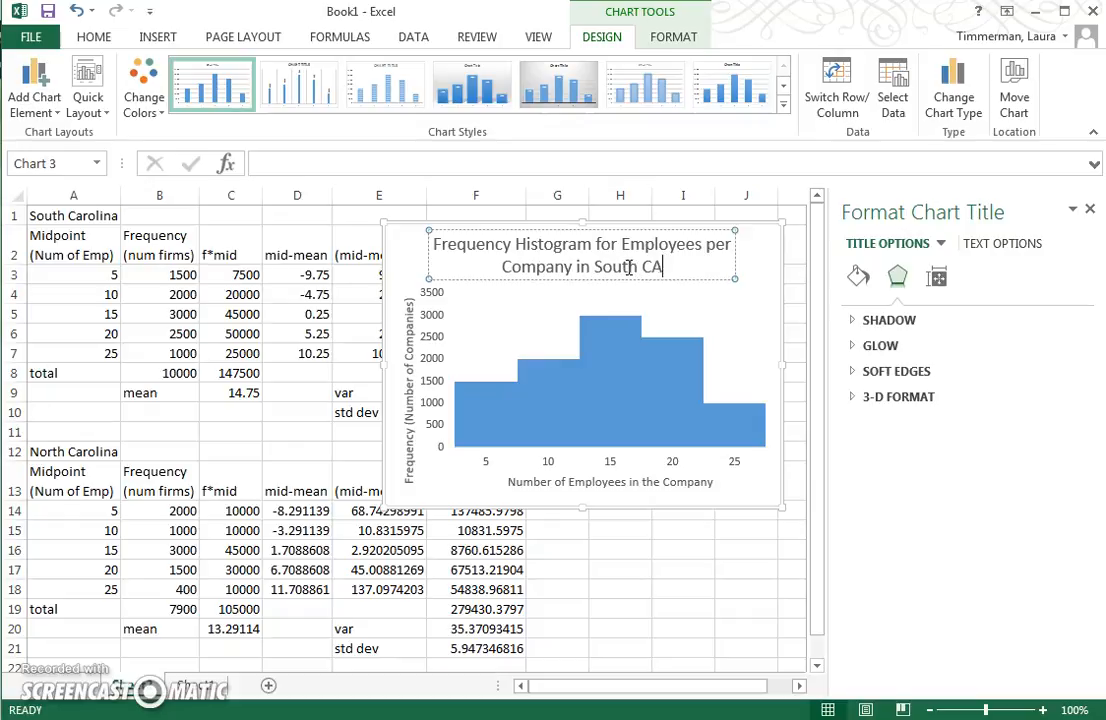
{"action": "type", "text": "a"}
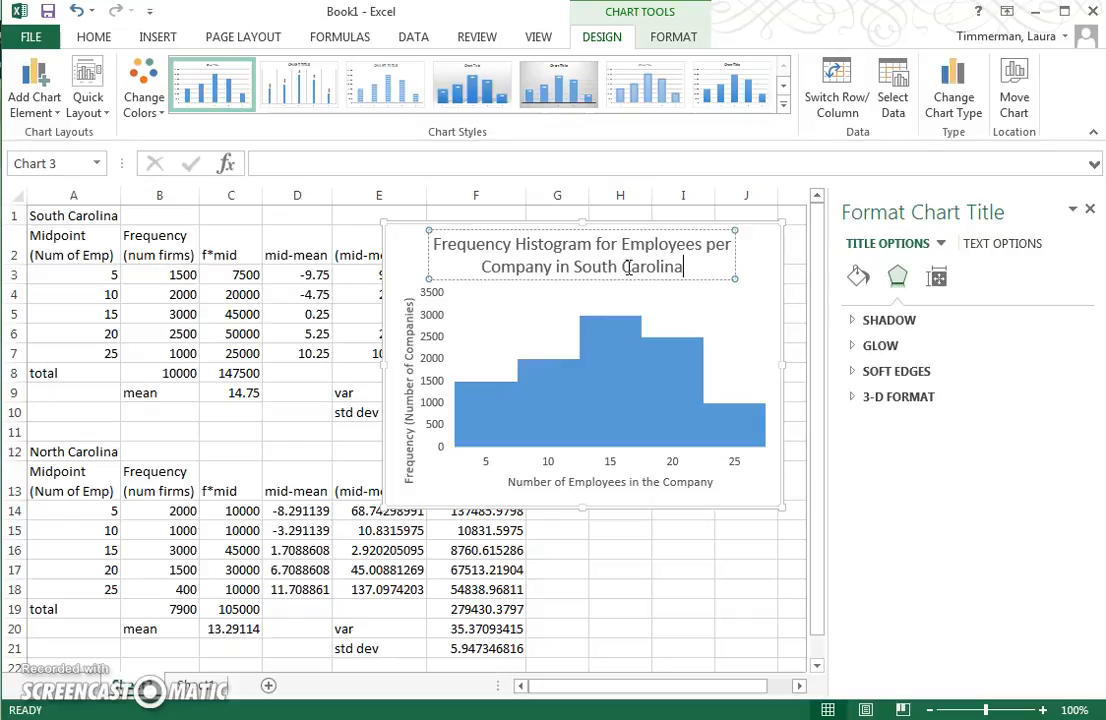
{"action": "left_click", "coordinate": [735, 318]}
{"action": "left_click", "coordinate": [745, 477]}
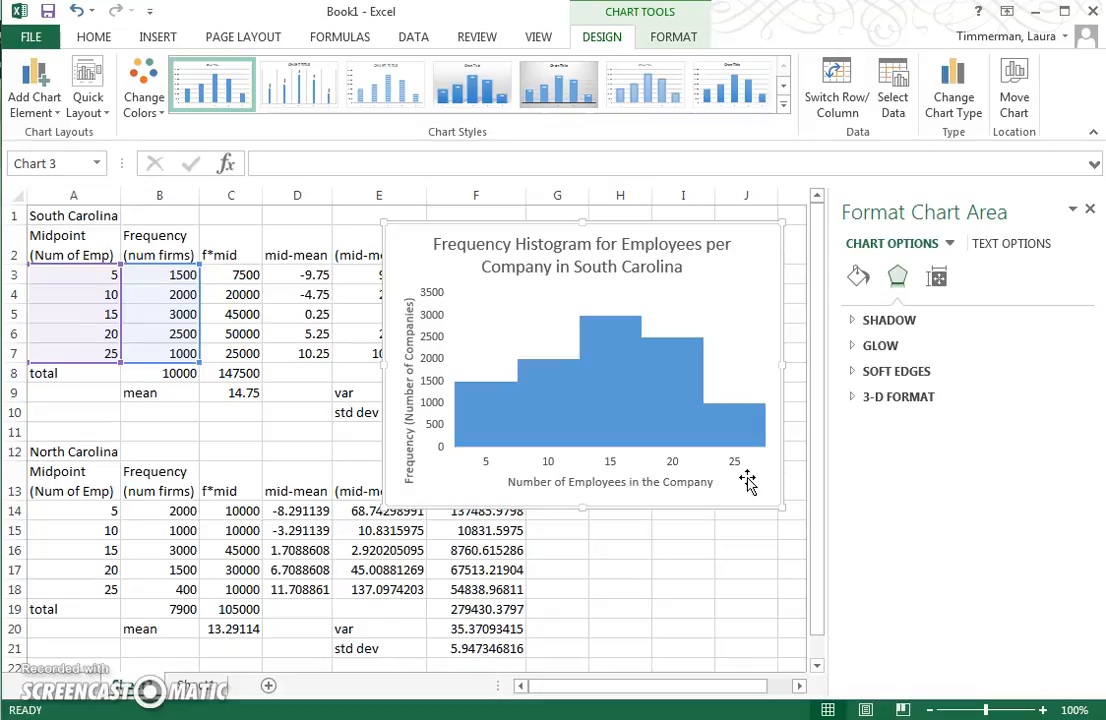
{"action": "left_click", "coordinate": [437, 310]}
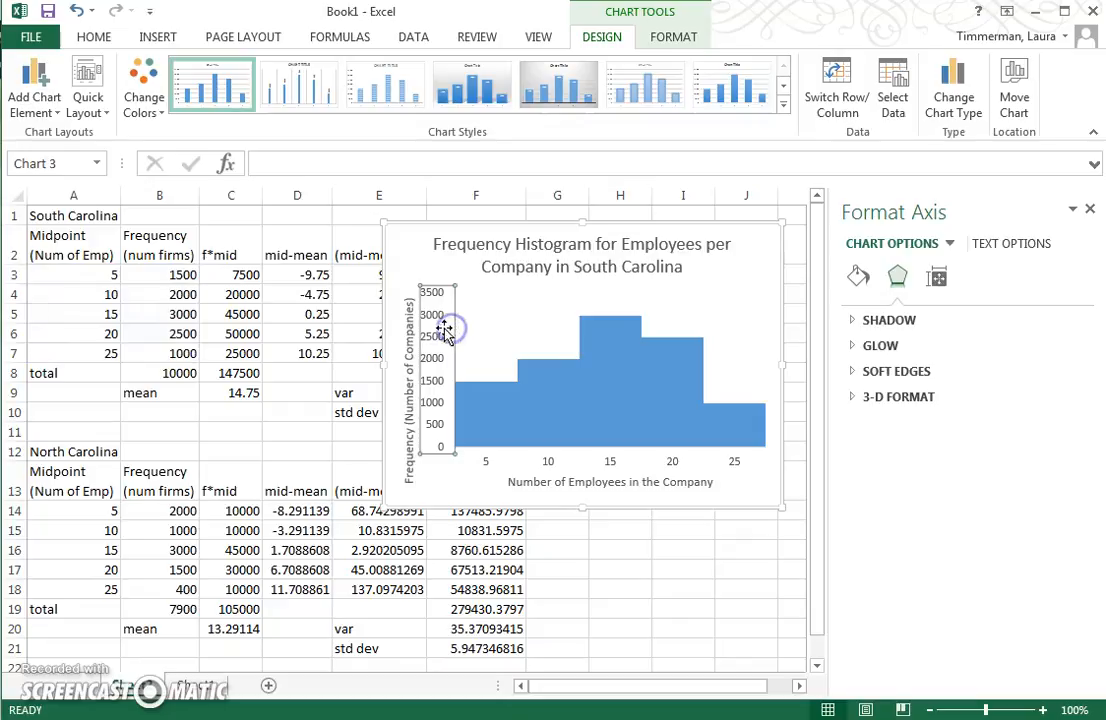
{"action": "left_click", "coordinate": [518, 334]}
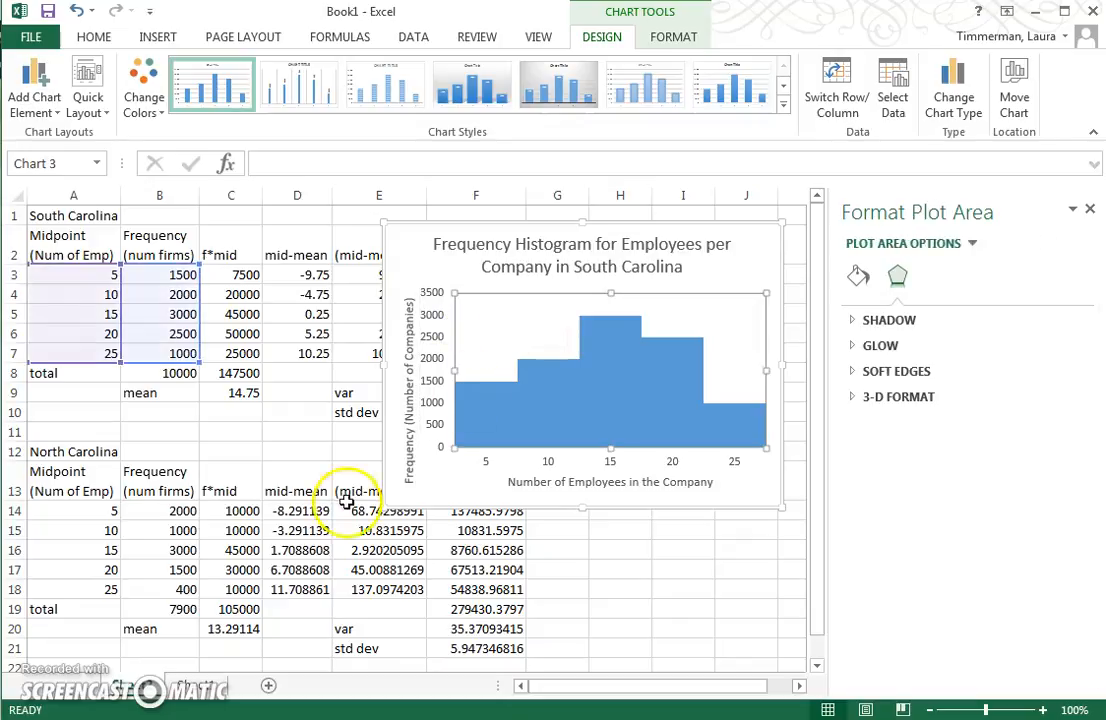